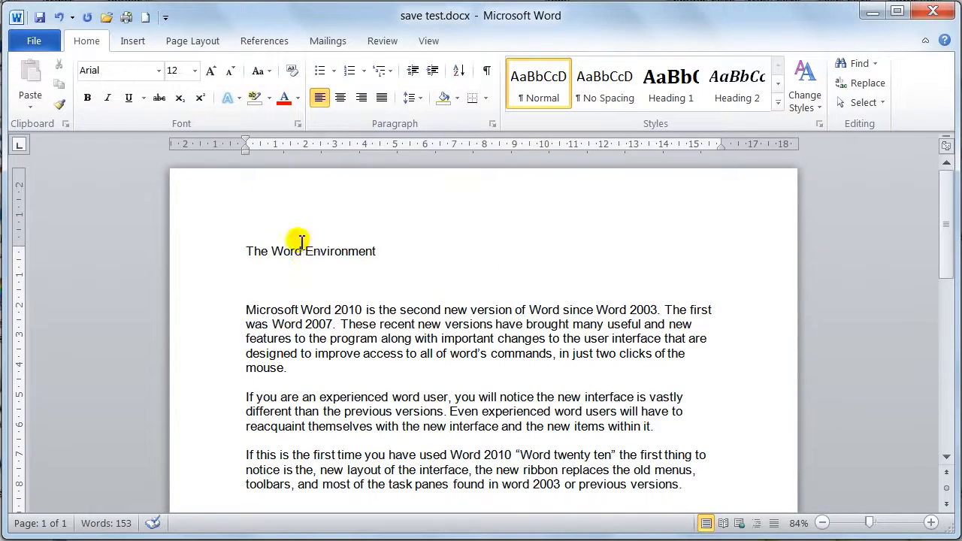
- Insert a table of four columns and four rows beneath the heading "The Word Environment"
{"action": "left_click", "coordinate": [132, 42]}
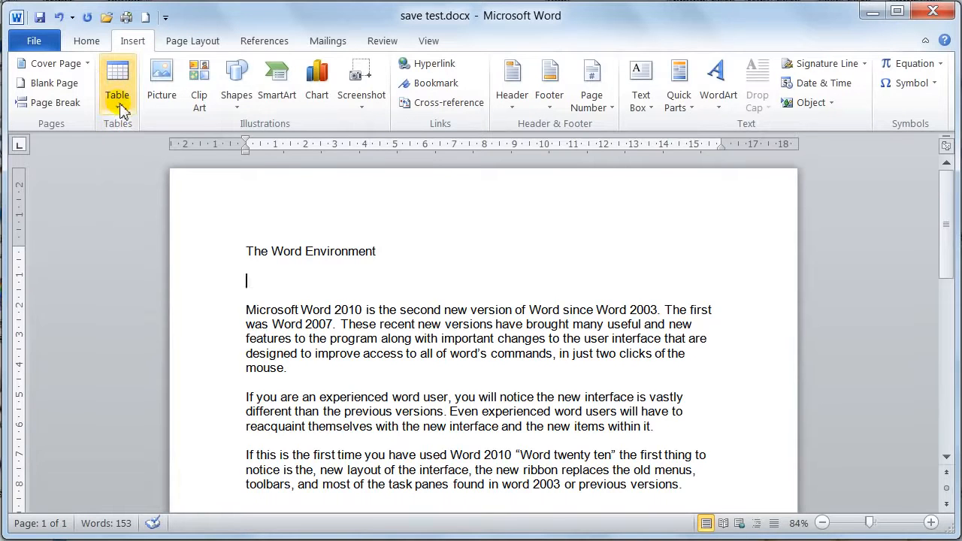
{"action": "left_click", "coordinate": [119, 105]}
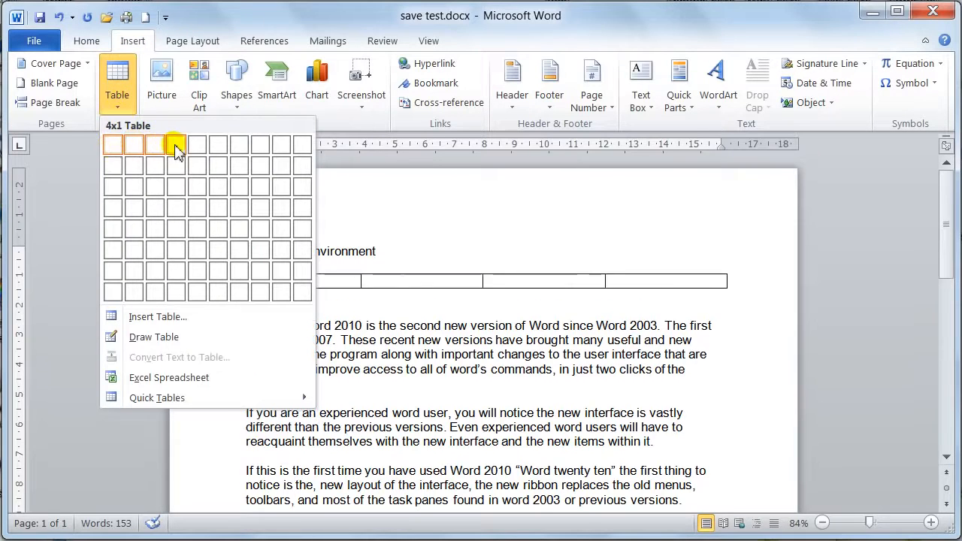
{"action": "left_click", "coordinate": [180, 205]}
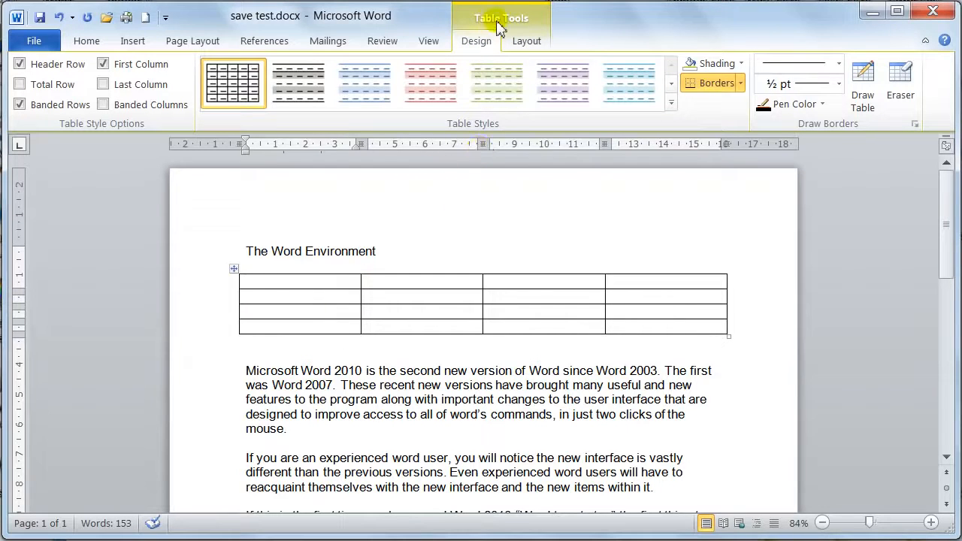
- Specify a height of 2.5 cm for the table's first row, and undo that change
{"action": "left_click", "coordinate": [533, 45]}
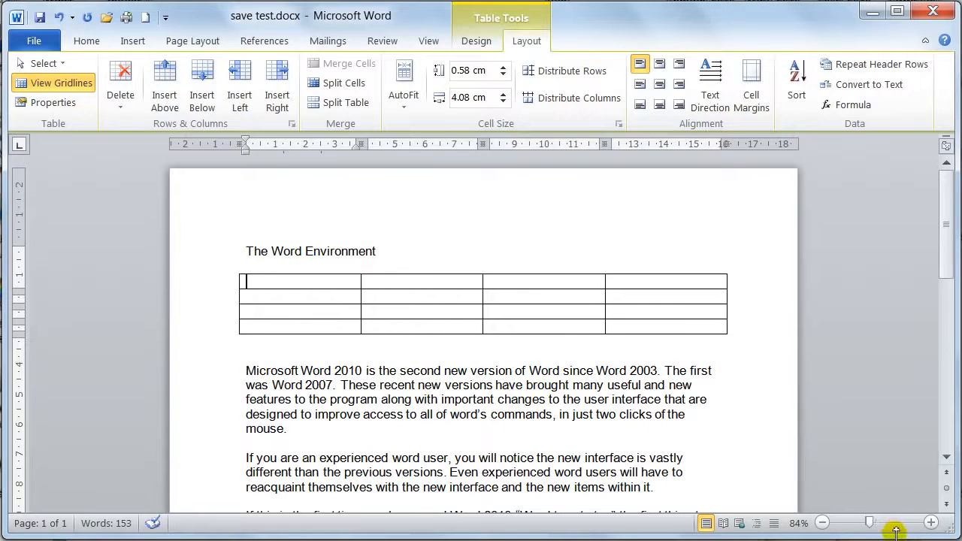
{"action": "left_click_drag", "start_coordinate": [869, 524], "coordinate": [883, 531]}
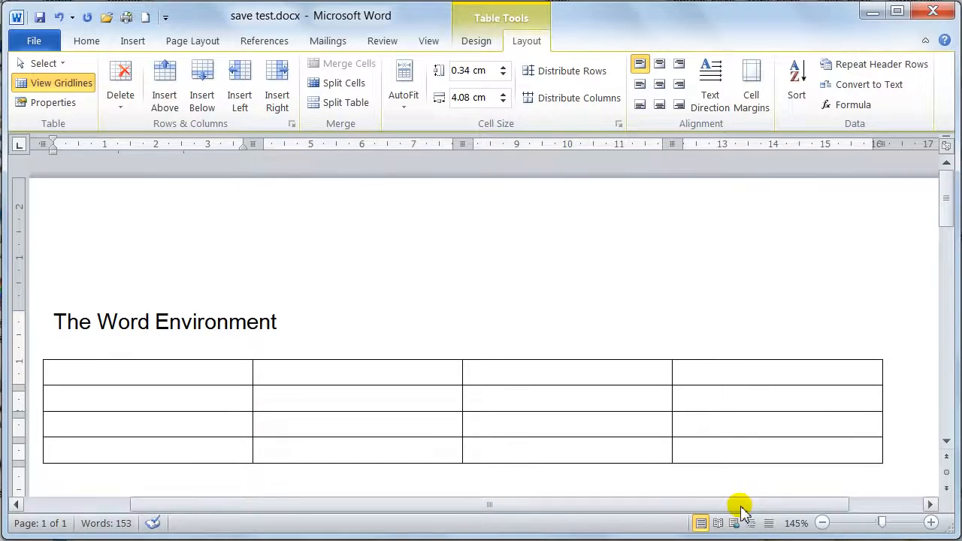
{"action": "scroll", "coordinate": [737, 508], "scroll_direction": "left", "scroll_amount": 1}
{"action": "left_click_drag", "start_coordinate": [731, 506], "coordinate": [718, 509]}
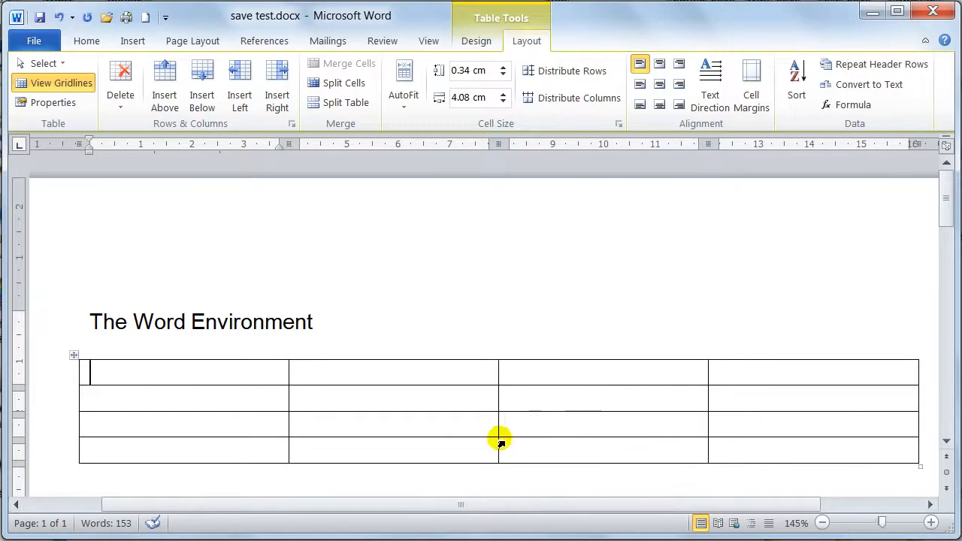
{"action": "left_click", "coordinate": [47, 105]}
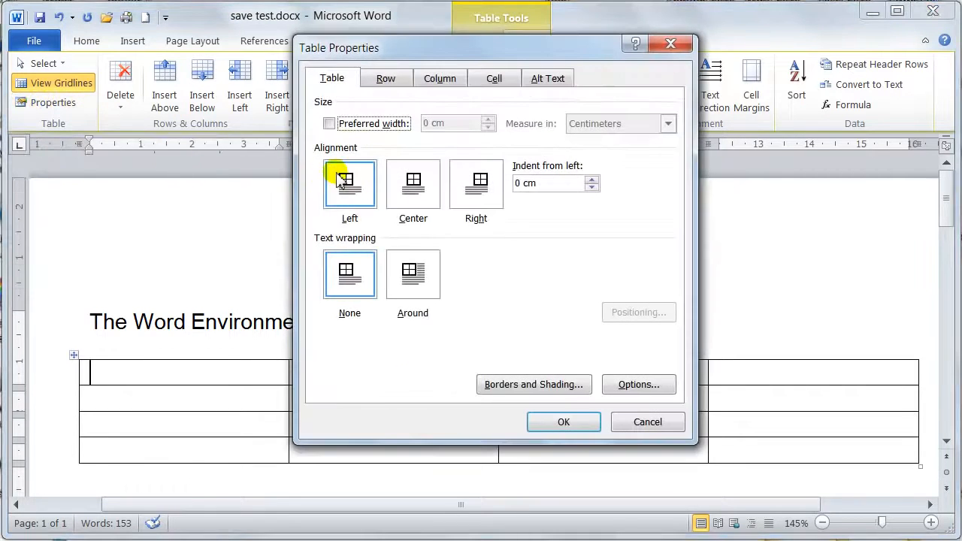
{"action": "left_click_drag", "start_coordinate": [553, 52], "coordinate": [669, 26]}
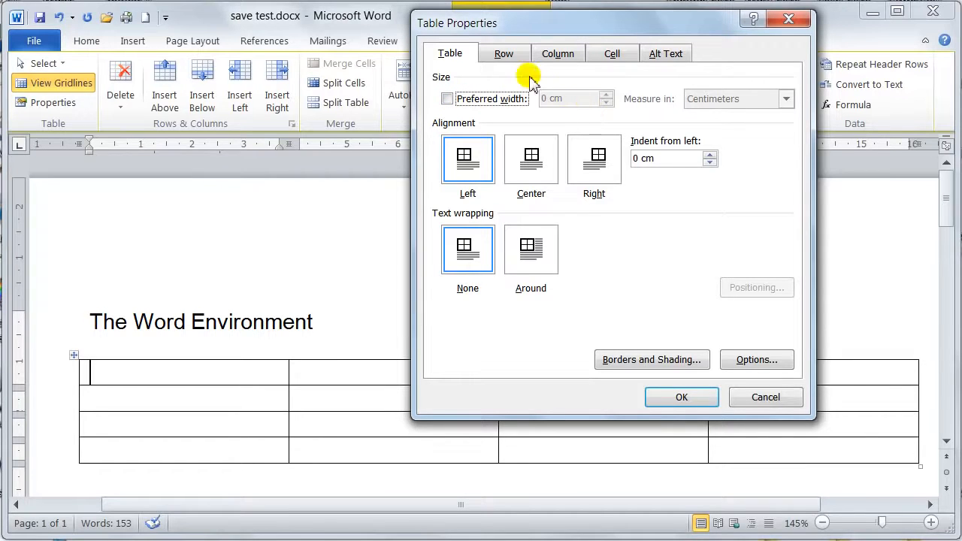
{"action": "left_click", "coordinate": [507, 57]}
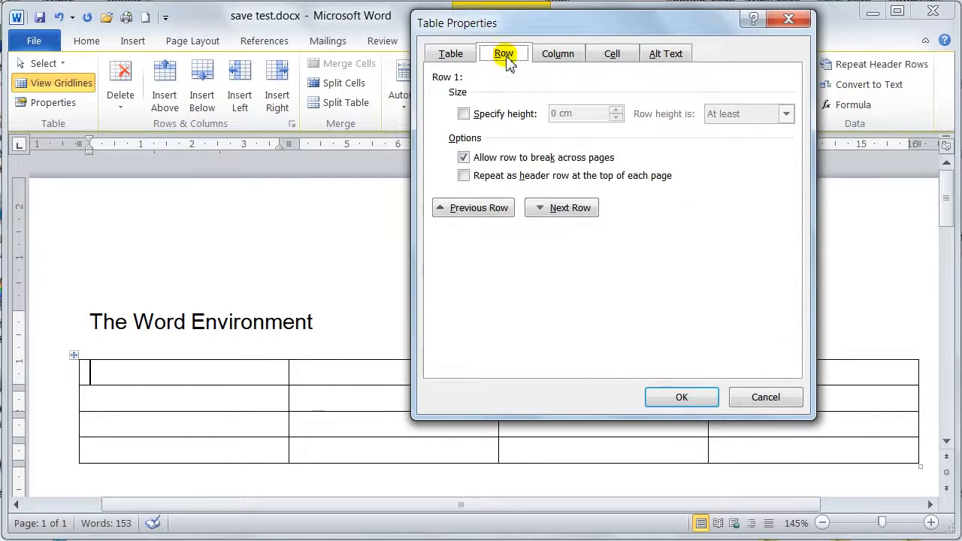
{"action": "left_click", "coordinate": [464, 115]}
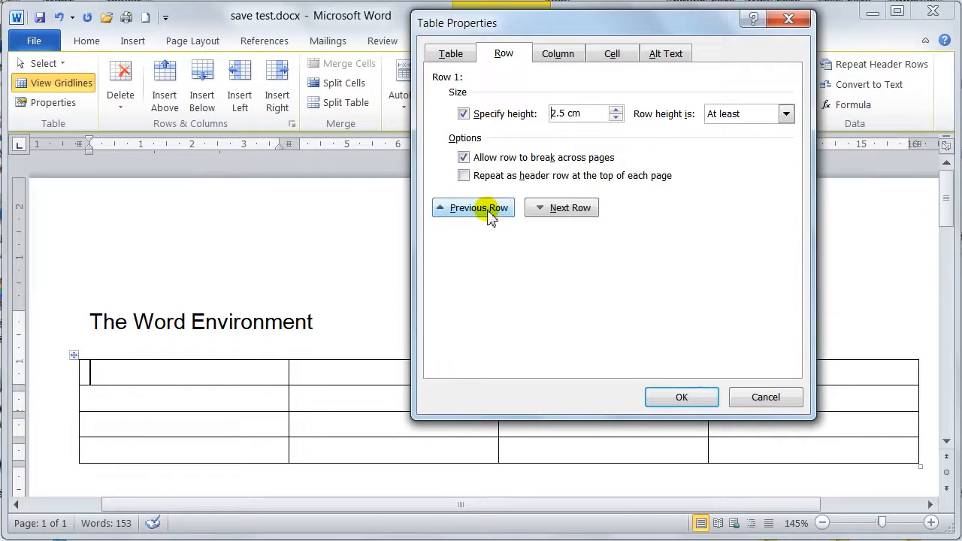
{"action": "left_click", "coordinate": [560, 208]}
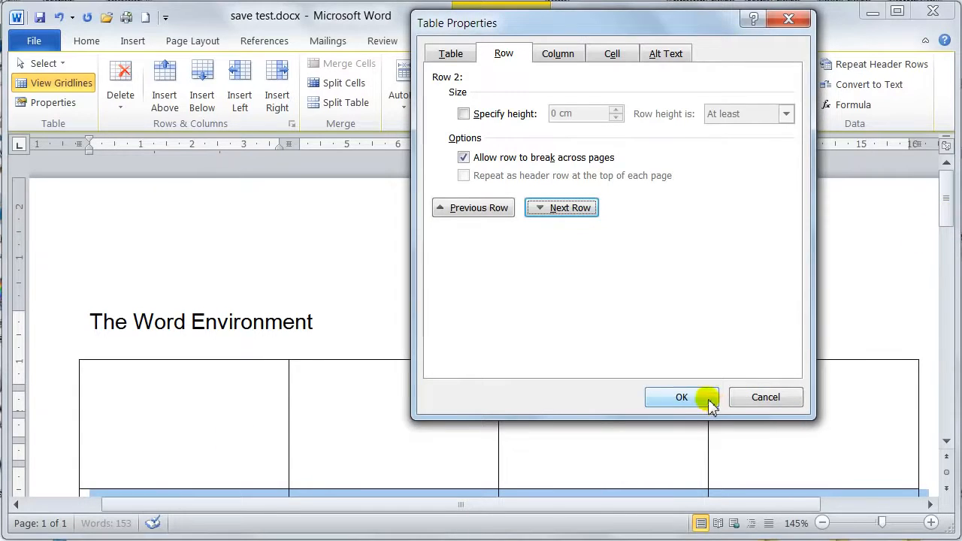
{"action": "left_click", "coordinate": [710, 401]}
{"action": "left_click_drag", "start_coordinate": [945, 208], "coordinate": [948, 230]}
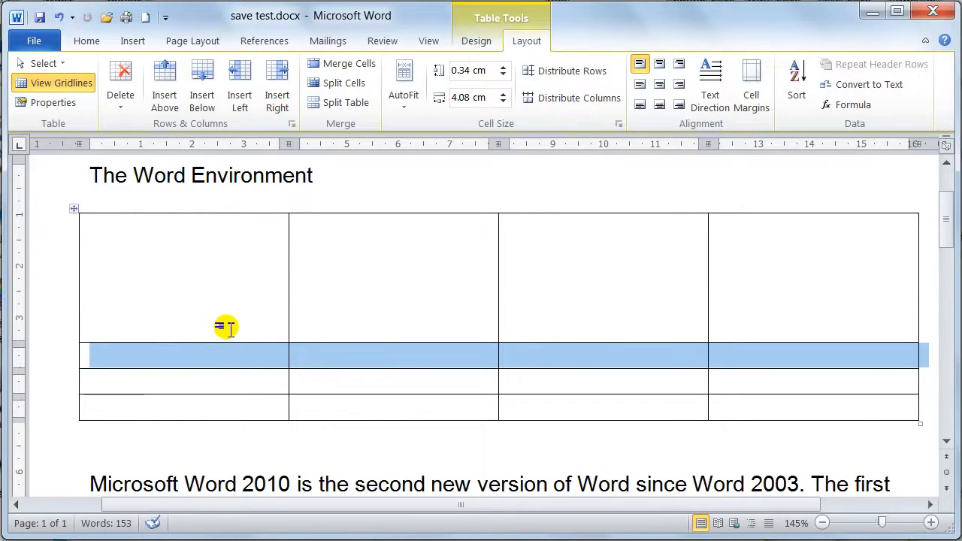
{"action": "key", "text": "ctrl+z"}
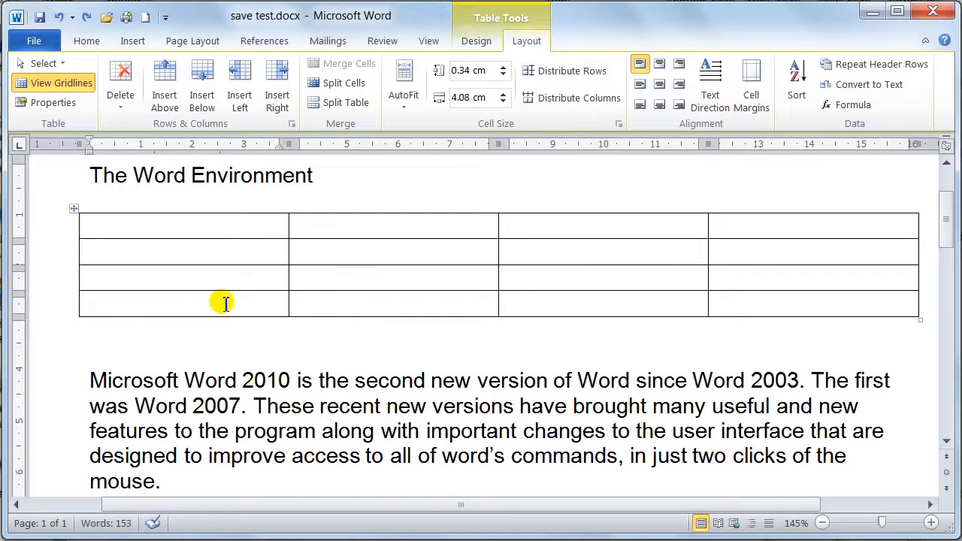
- Set the preferred width of the table's first and second columns to 2.5 cm
{"action": "left_click", "coordinate": [45, 109]}
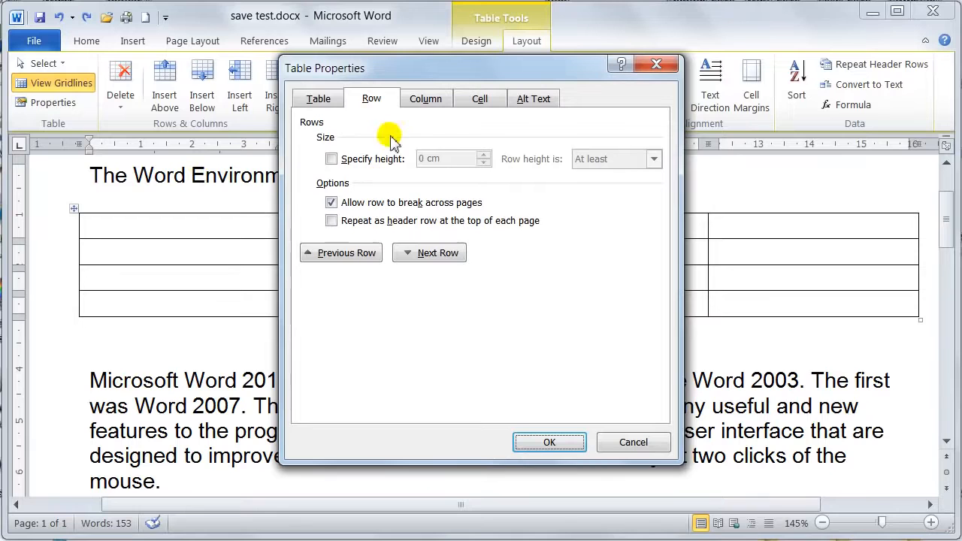
{"action": "left_click", "coordinate": [425, 101]}
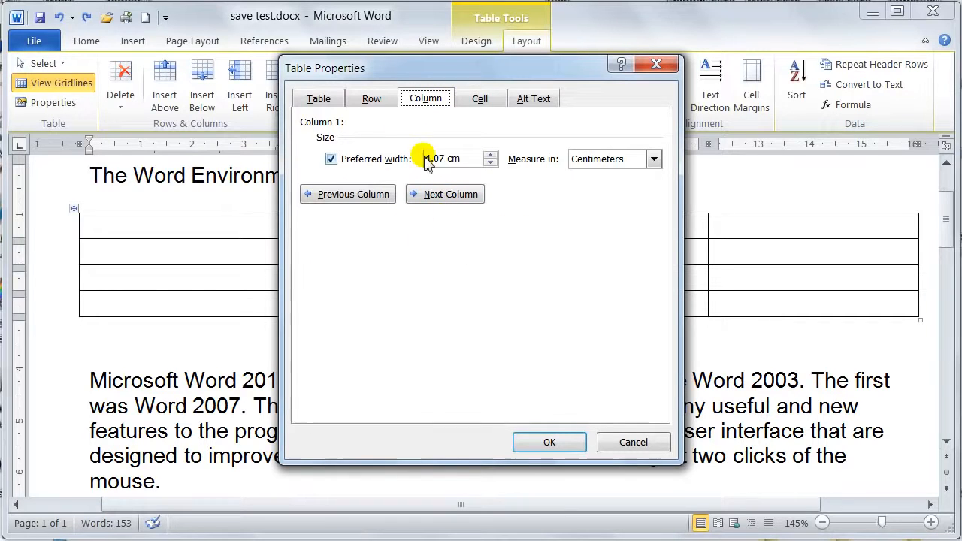
{"action": "left_click_drag", "start_coordinate": [481, 73], "coordinate": [740, 67]}
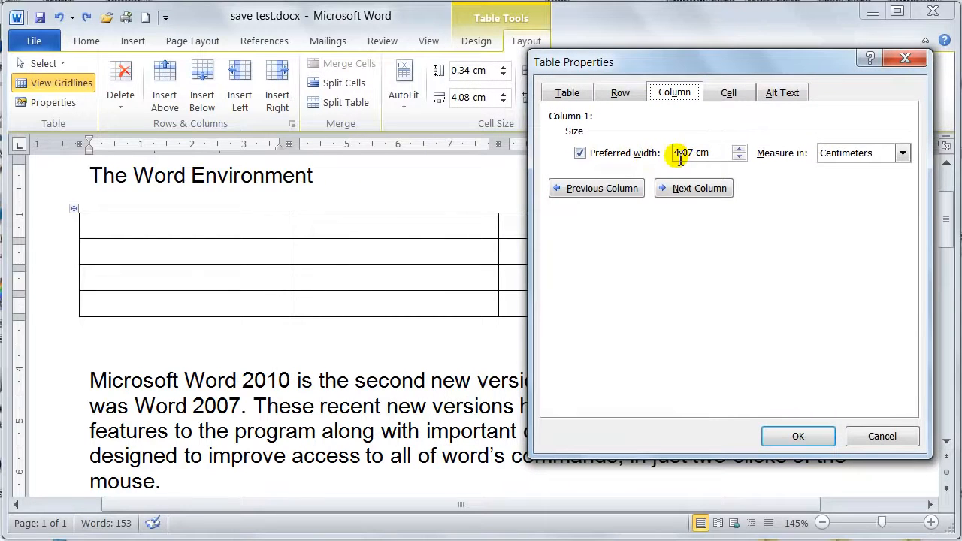
{"action": "left_click_drag", "start_coordinate": [699, 152], "coordinate": [673, 154]}
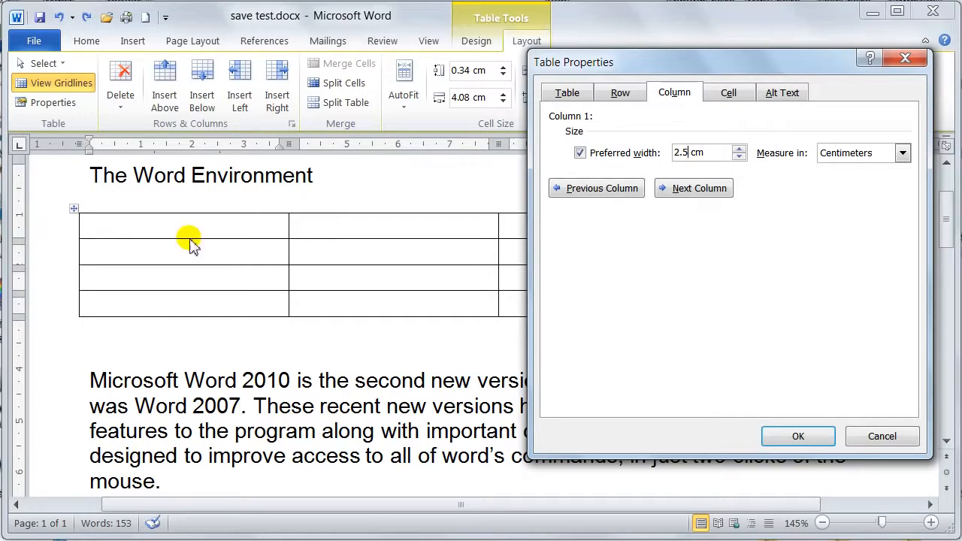
{"action": "left_click", "coordinate": [699, 189]}
{"action": "left_click_drag", "start_coordinate": [696, 153], "coordinate": [678, 160]}
{"action": "type", "text": "2.5"}
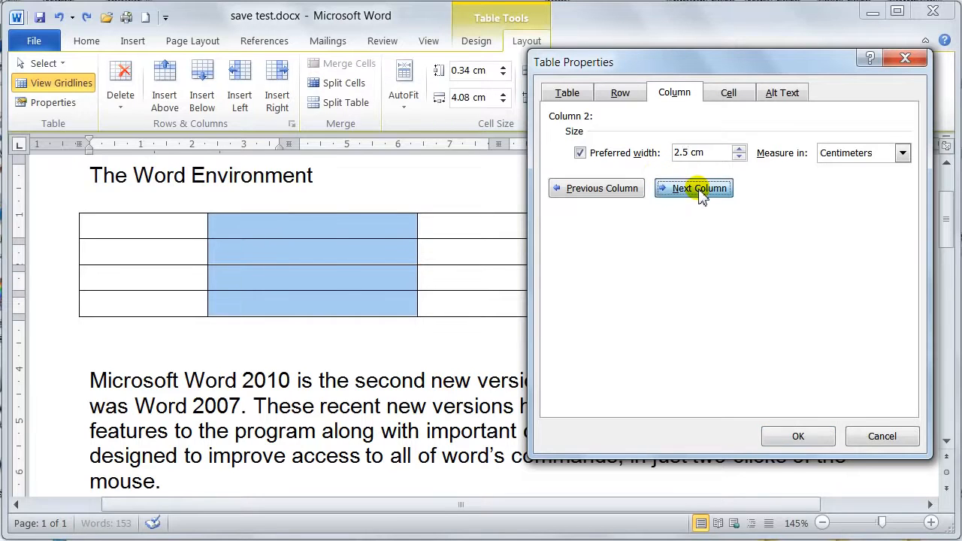
- Set the preferred width of the table's third and fourth columns to 2.5 cm and apply the table properties
{"action": "left_click", "coordinate": [695, 189]}
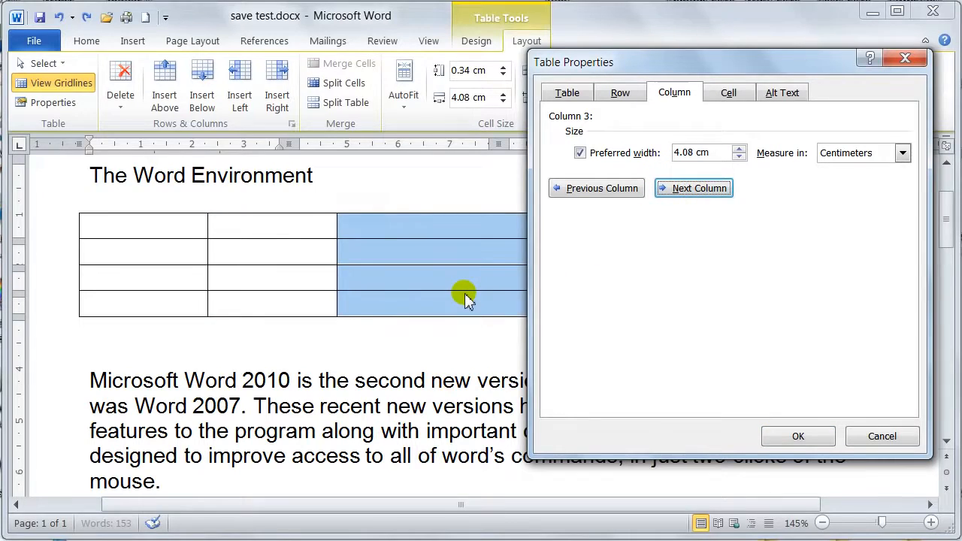
{"action": "left_click_drag", "start_coordinate": [693, 153], "coordinate": [671, 155]}
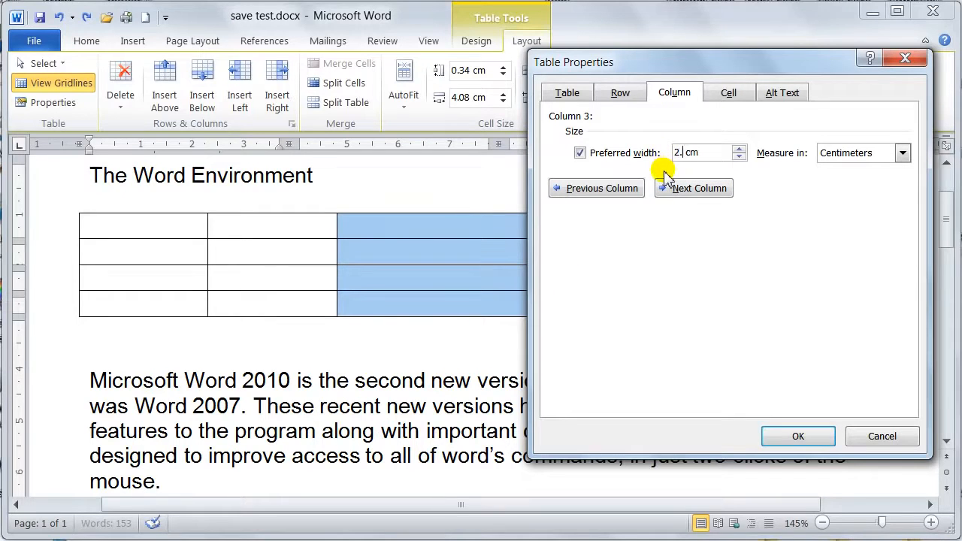
{"action": "left_click", "coordinate": [701, 191]}
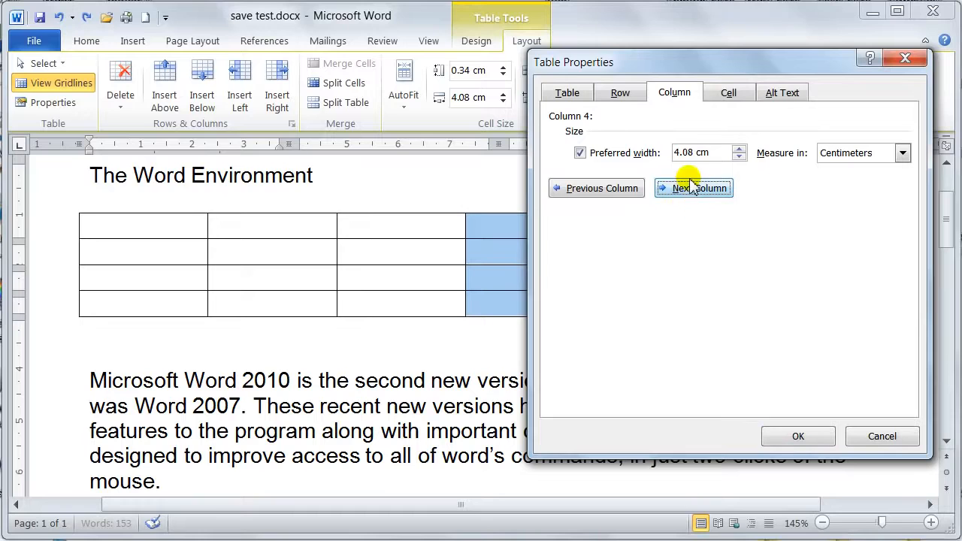
{"action": "left_click_drag", "start_coordinate": [696, 152], "coordinate": [672, 158]}
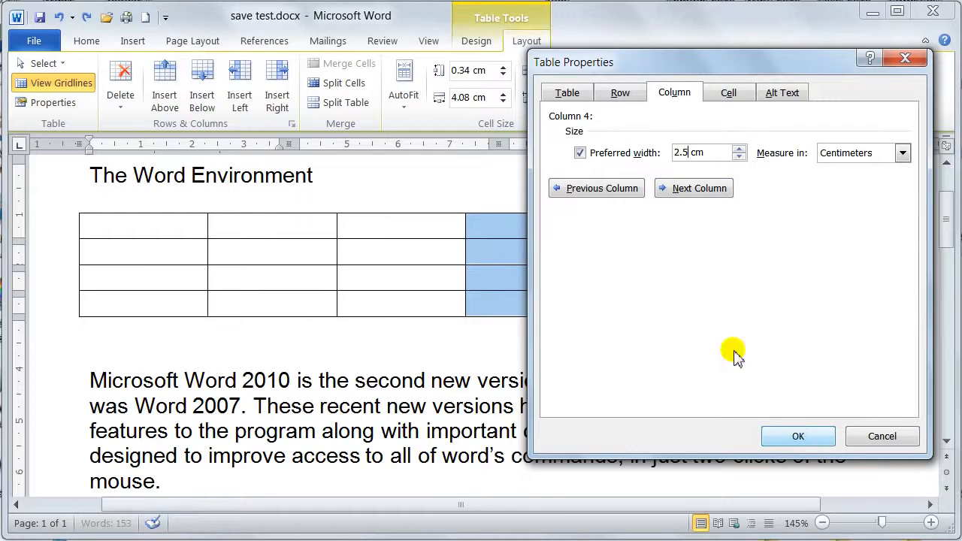
{"action": "left_click", "coordinate": [701, 192]}
{"action": "left_click", "coordinate": [799, 437]}
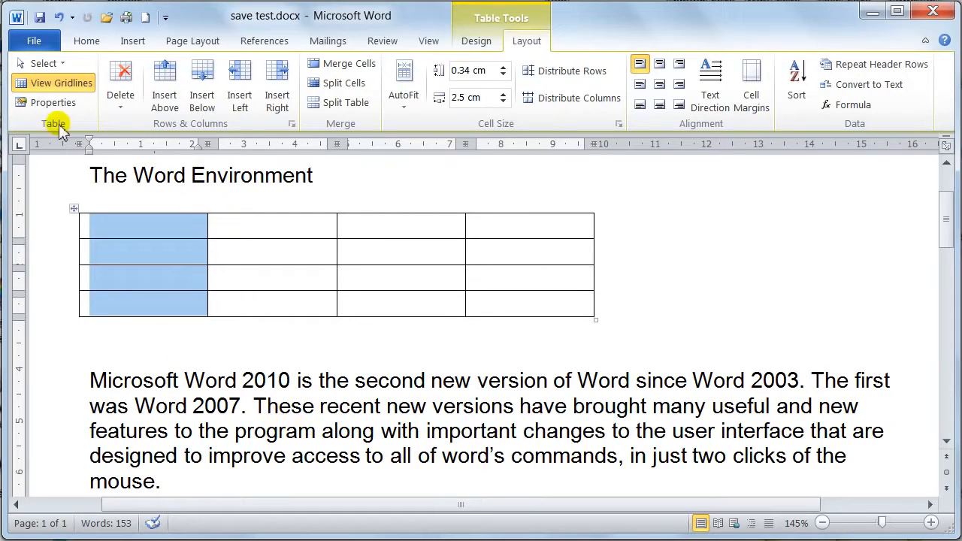
- Center the table between the page margins through its table properties
{"action": "left_click", "coordinate": [82, 107]}
{"action": "left_click_drag", "start_coordinate": [564, 71], "coordinate": [811, 80]}
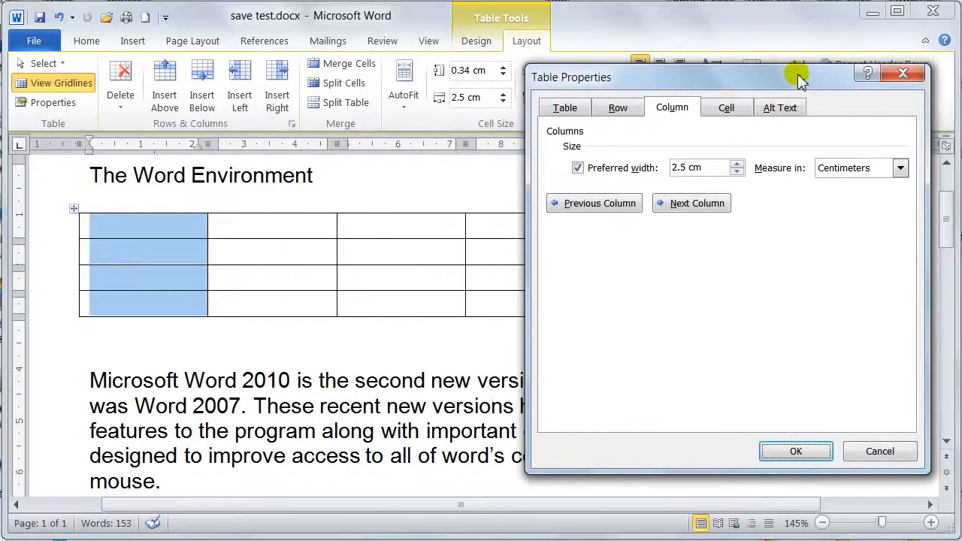
{"action": "left_click", "coordinate": [564, 108]}
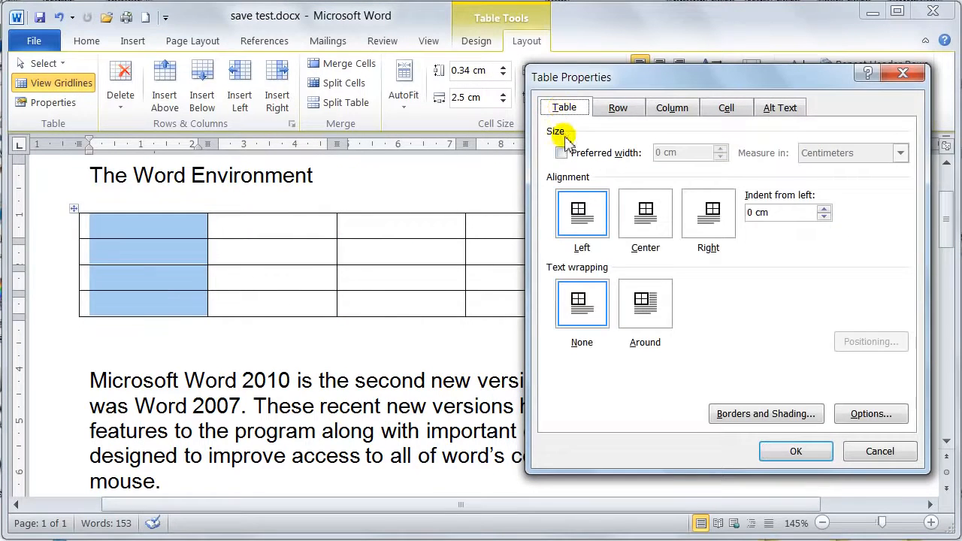
{"action": "left_click", "coordinate": [643, 216]}
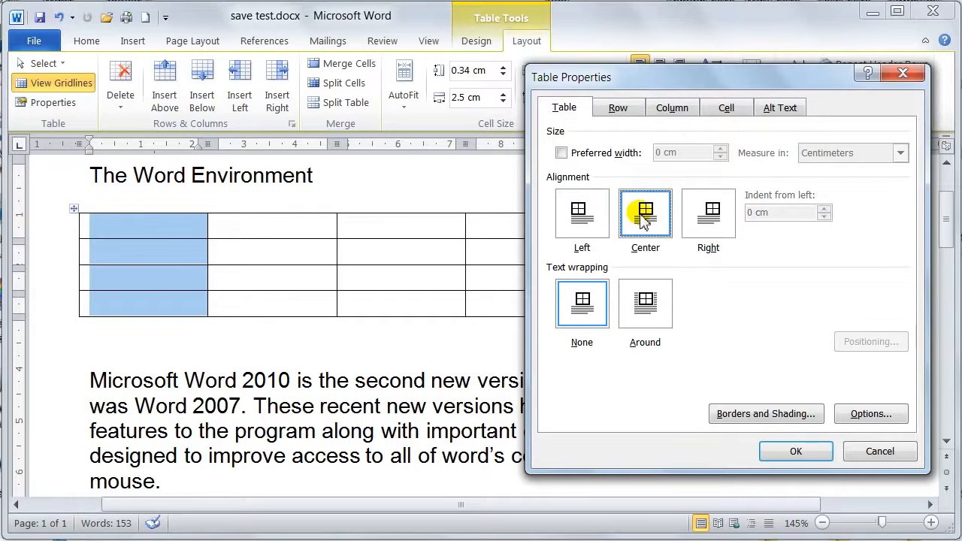
{"action": "left_click", "coordinate": [797, 452]}
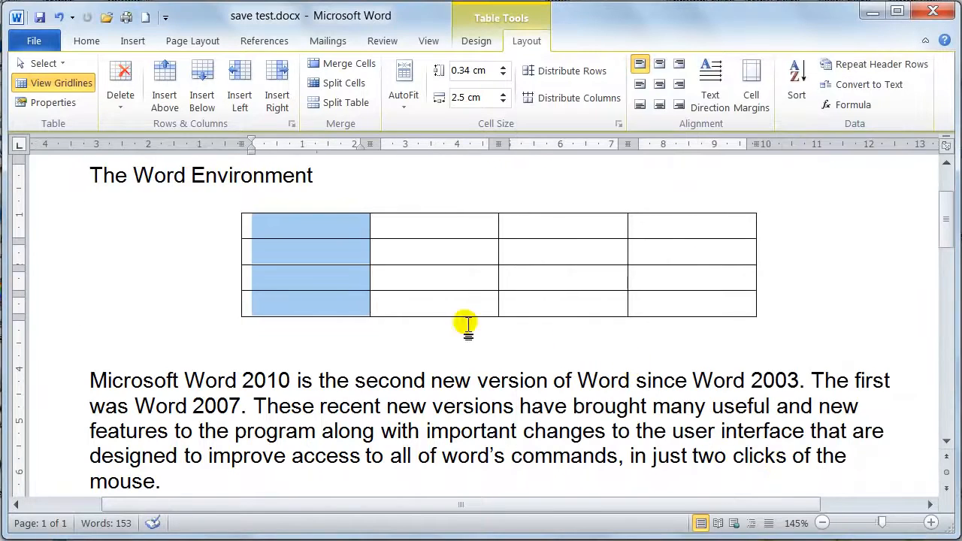
- Change the table's alignment to Right in its table properties
{"action": "left_click", "coordinate": [53, 102]}
{"action": "left_click", "coordinate": [598, 167]}
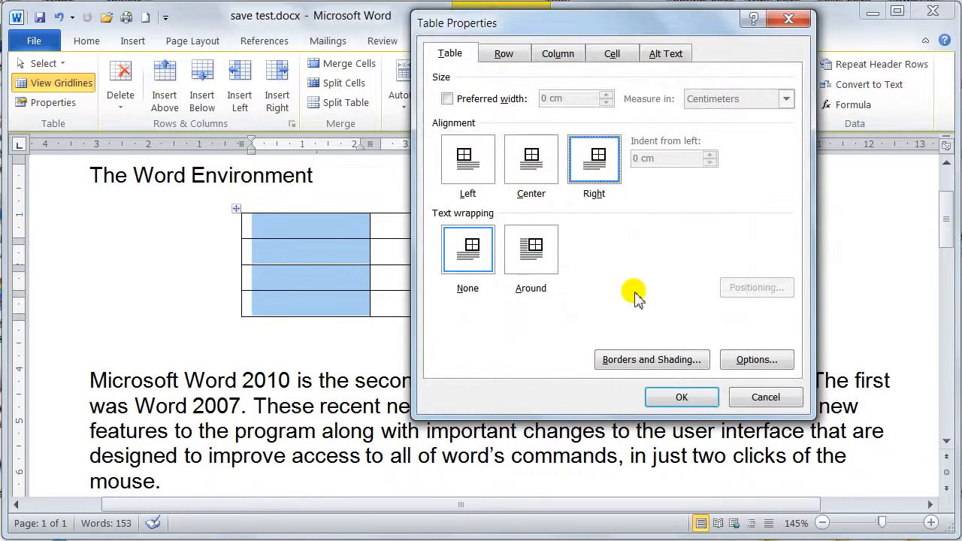
{"action": "left_click", "coordinate": [681, 397]}
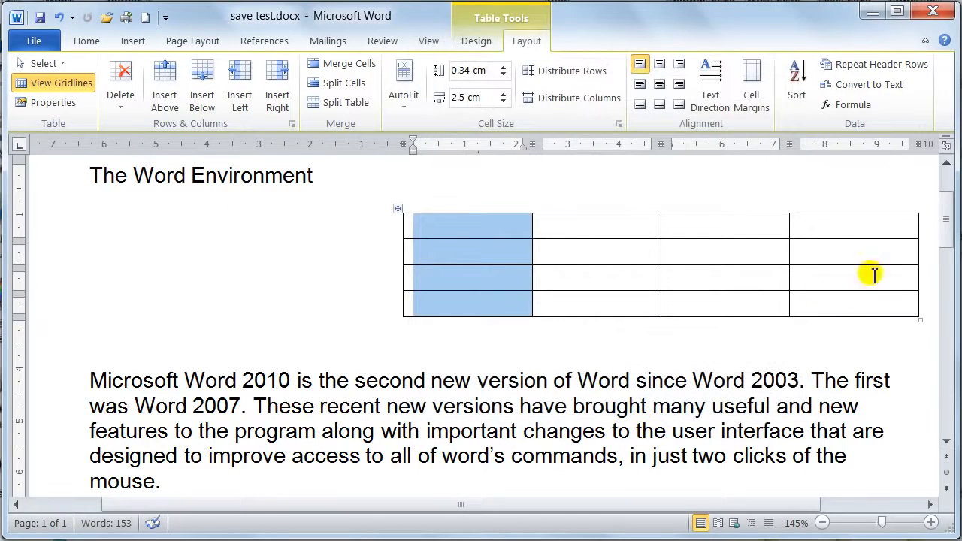
- Set the table's alignment to Center and its text wrapping to Around
{"action": "left_click", "coordinate": [53, 102]}
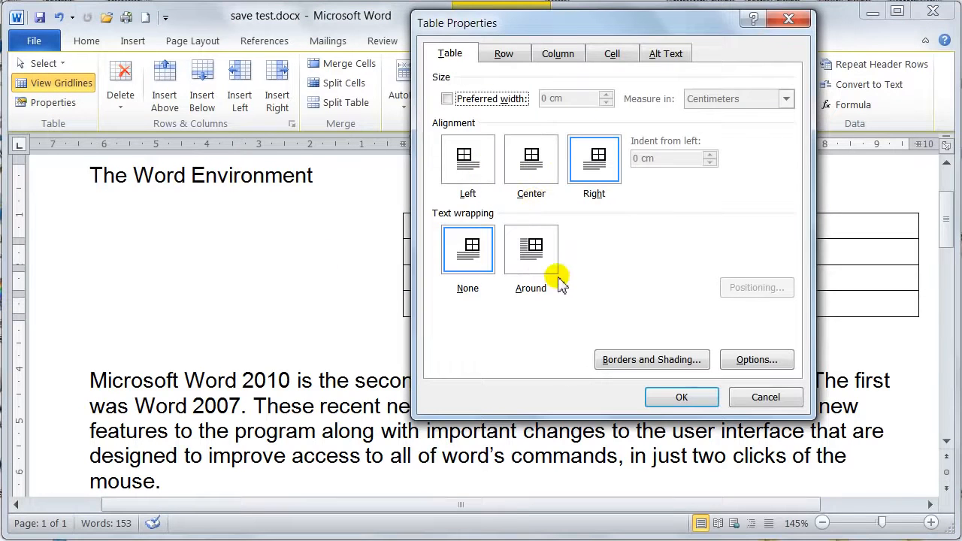
{"action": "left_click", "coordinate": [533, 160]}
{"action": "left_click", "coordinate": [532, 250]}
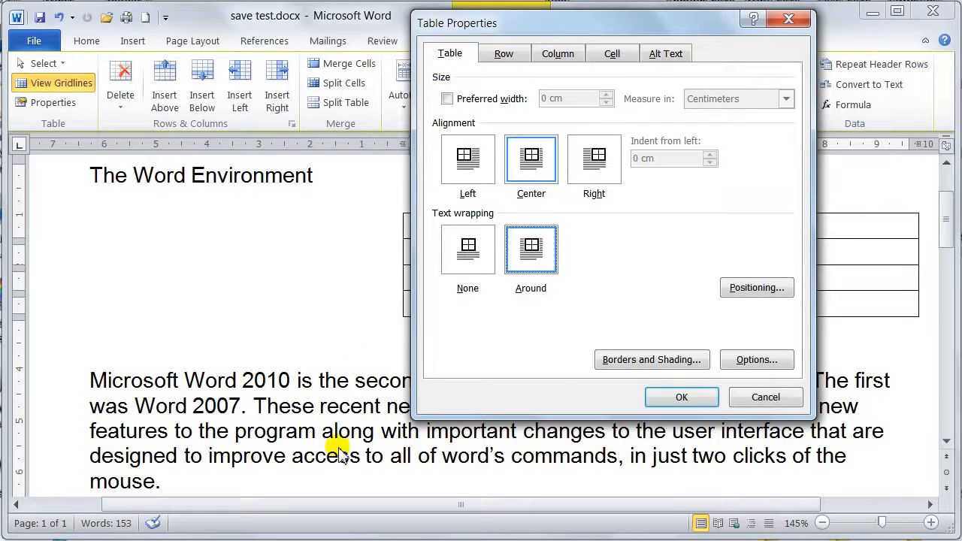
{"action": "left_click", "coordinate": [682, 397]}
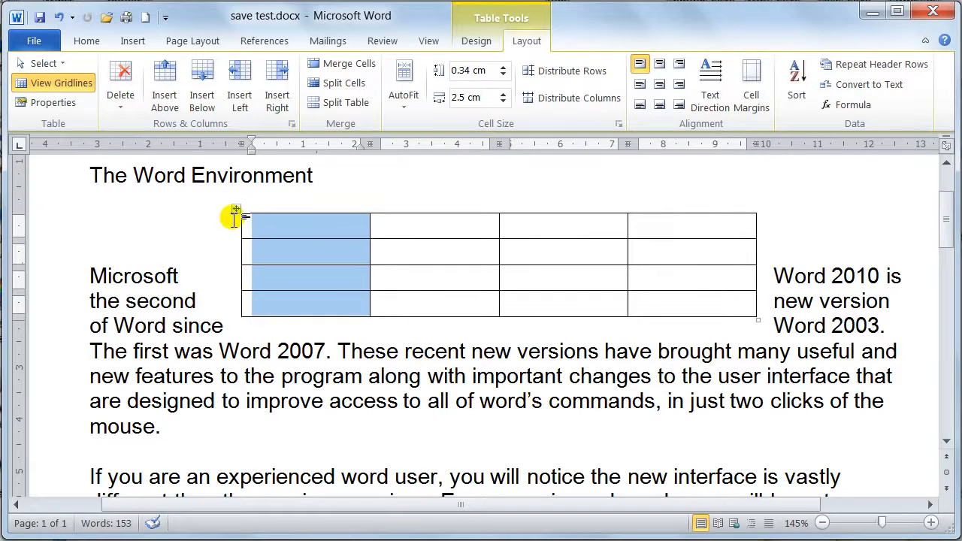
- Move the table down beside the first body paragraph and over to the left margin, and place the cursor in its last row's fourth cell
{"action": "left_click_drag", "start_coordinate": [236, 210], "coordinate": [235, 275]}
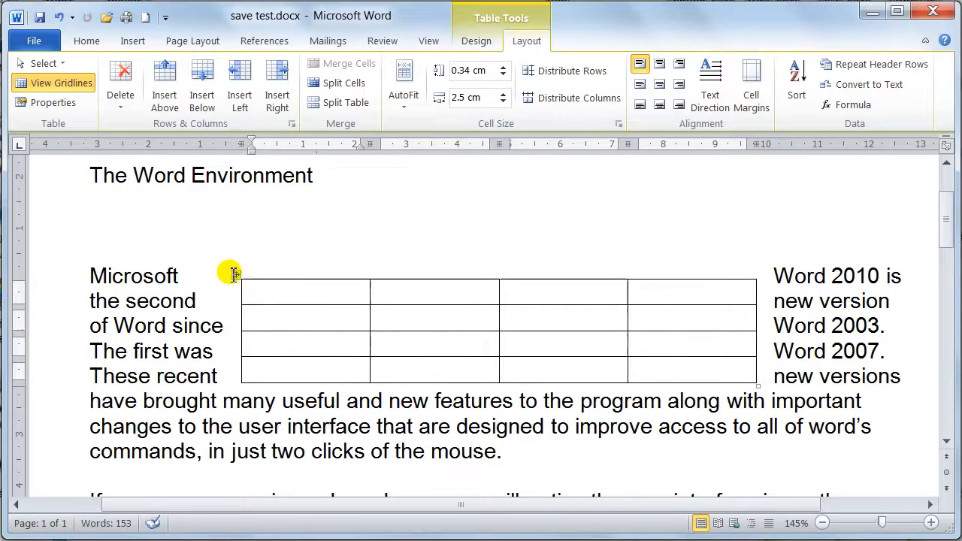
{"action": "left_click_drag", "start_coordinate": [236, 277], "coordinate": [79, 269]}
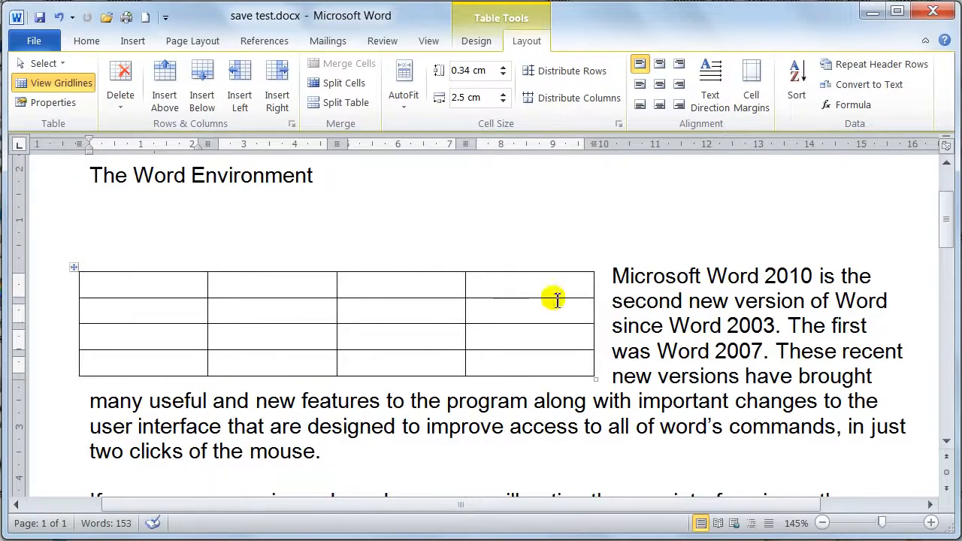
{"action": "left_click", "coordinate": [516, 367]}
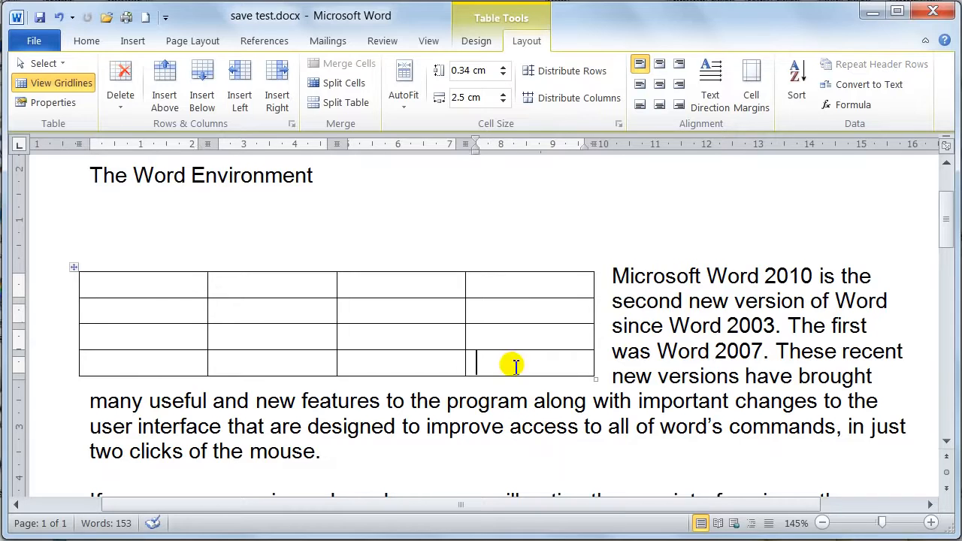
- Add three new rows at the end of the table
{"action": "key", "text": "Tab"}
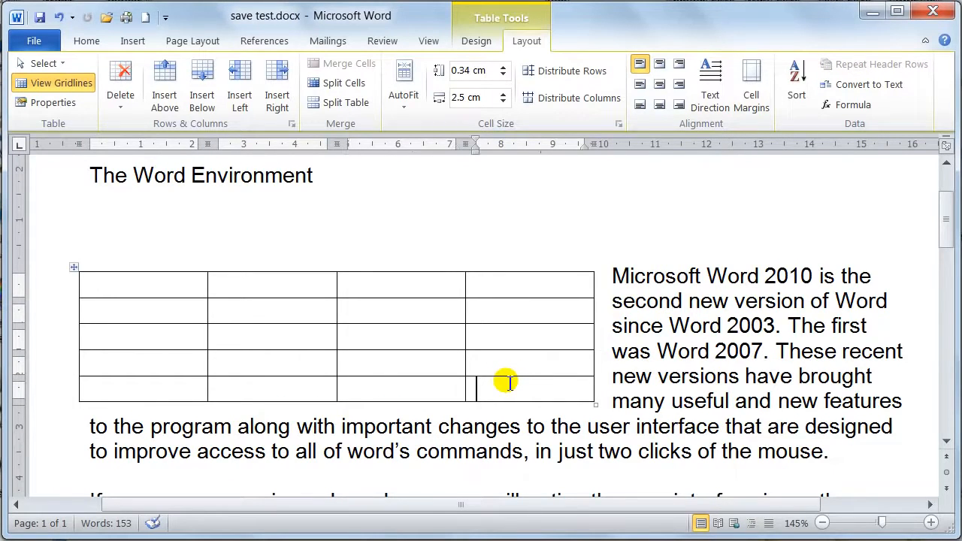
{"action": "key", "text": "Tab"}
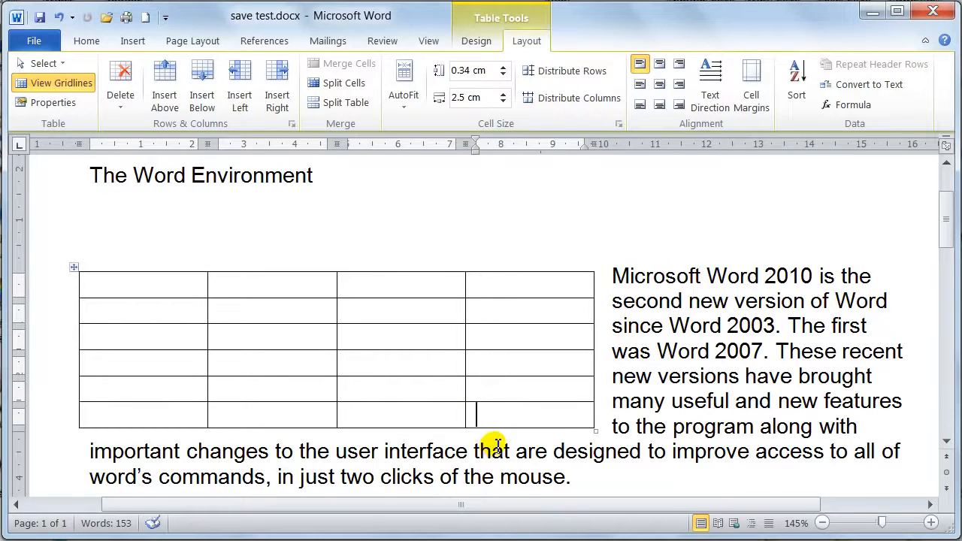
{"action": "key", "text": "Tab"}
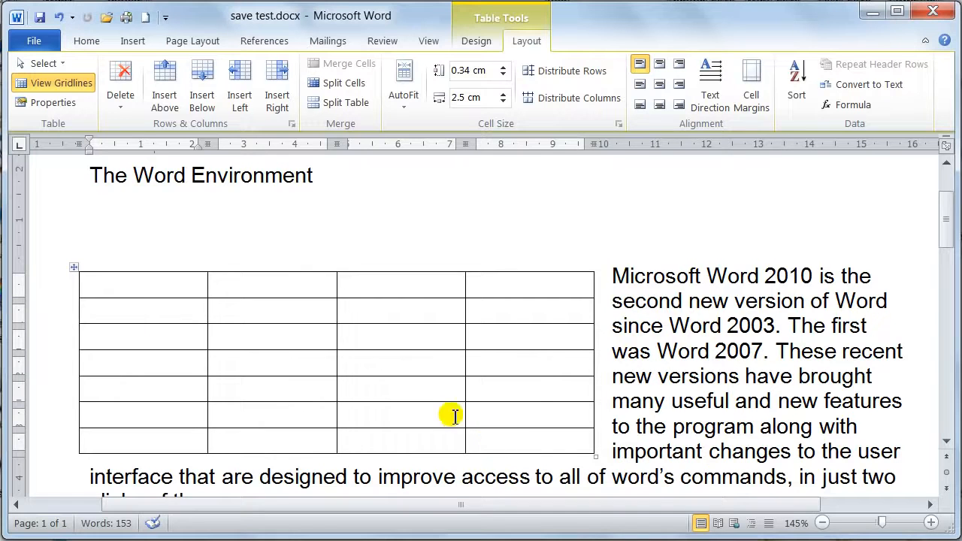
- Examine the Cell, Alt Text and Table settings in the table's properties
{"action": "left_click", "coordinate": [72, 259]}
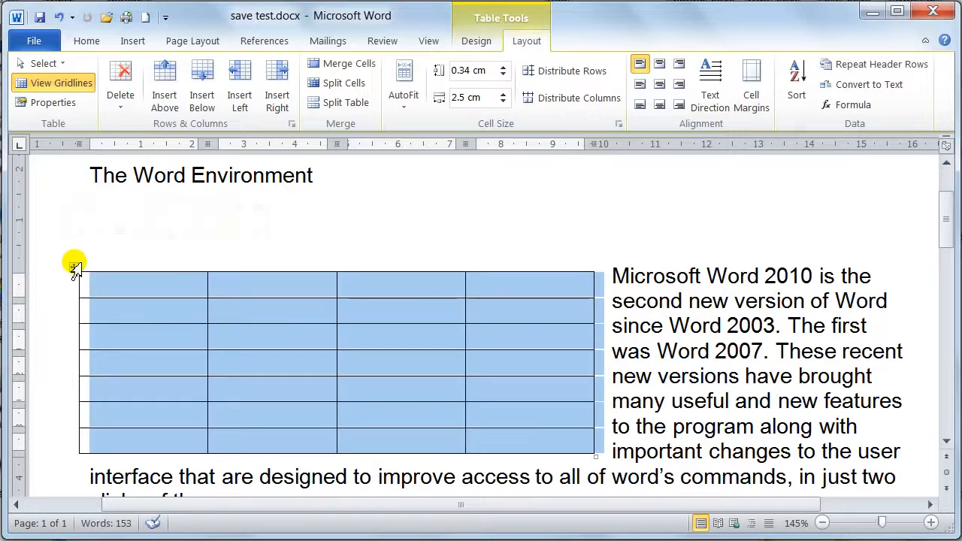
{"action": "left_click", "coordinate": [286, 369]}
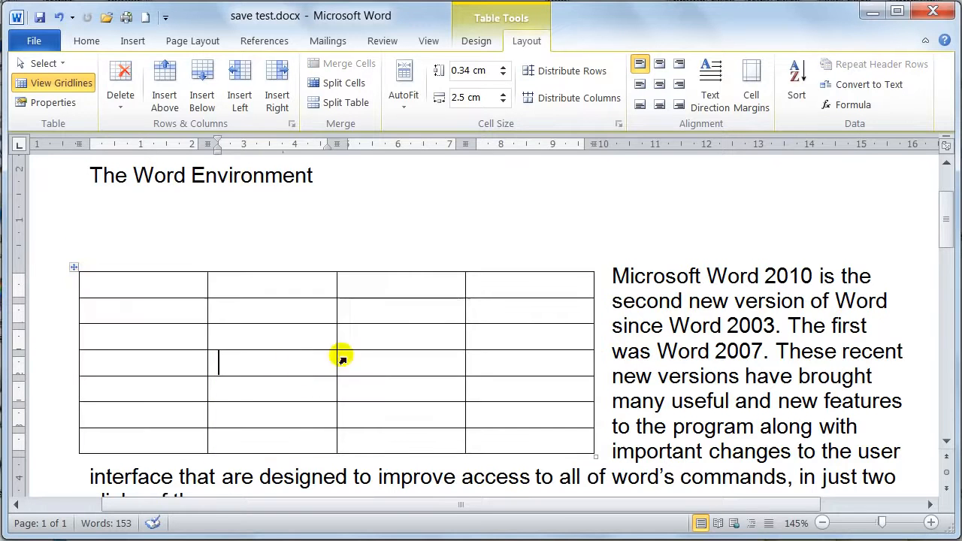
{"action": "left_click", "coordinate": [58, 106]}
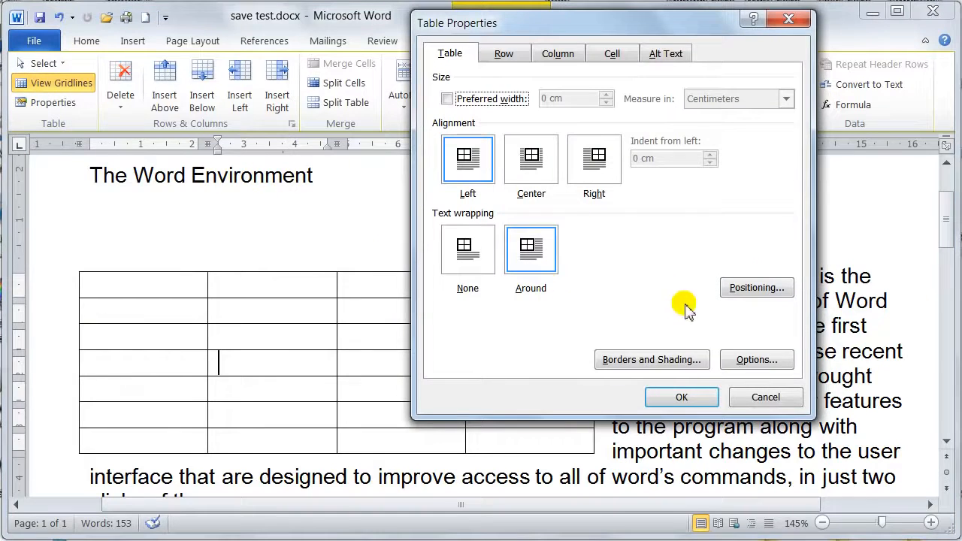
{"action": "left_click", "coordinate": [615, 55]}
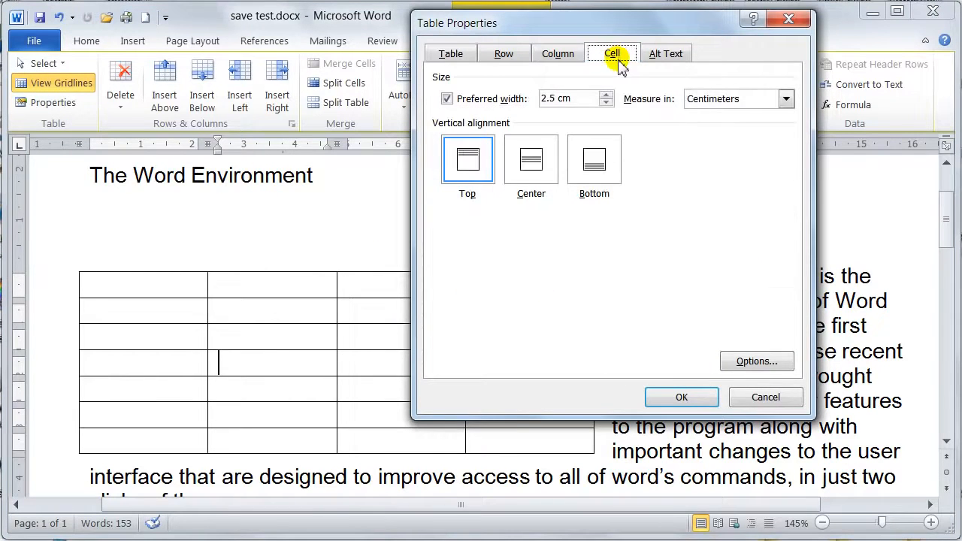
{"action": "left_click_drag", "start_coordinate": [630, 33], "coordinate": [543, 85]}
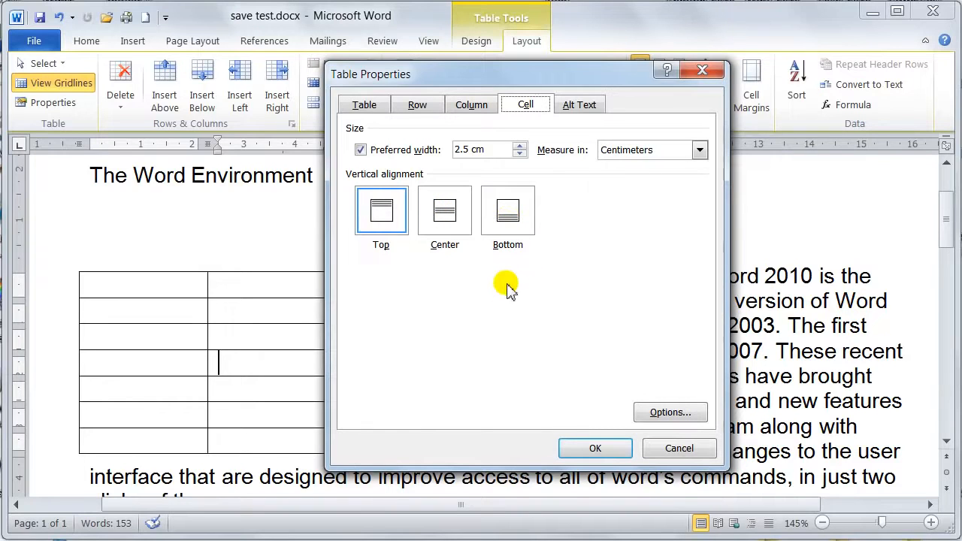
{"action": "left_click", "coordinate": [579, 107]}
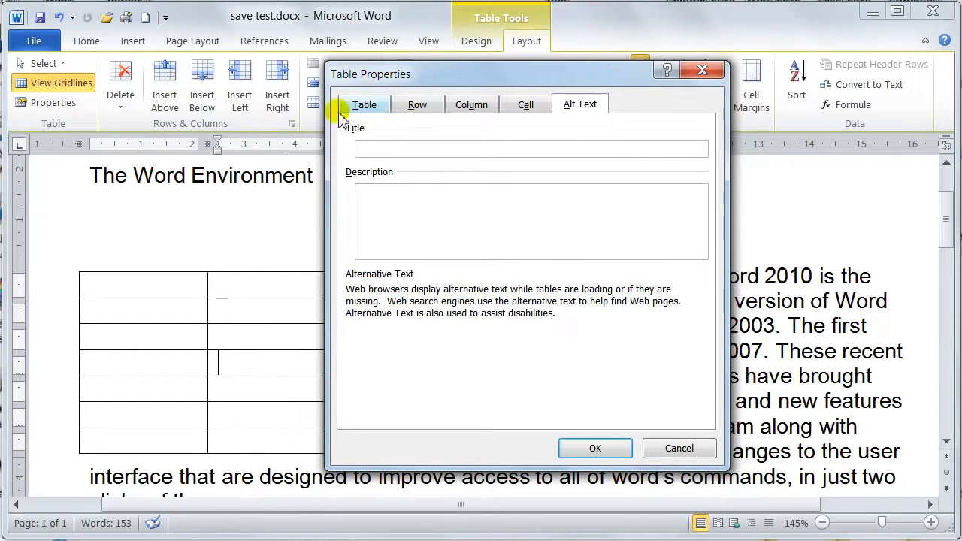
{"action": "left_click", "coordinate": [366, 105]}
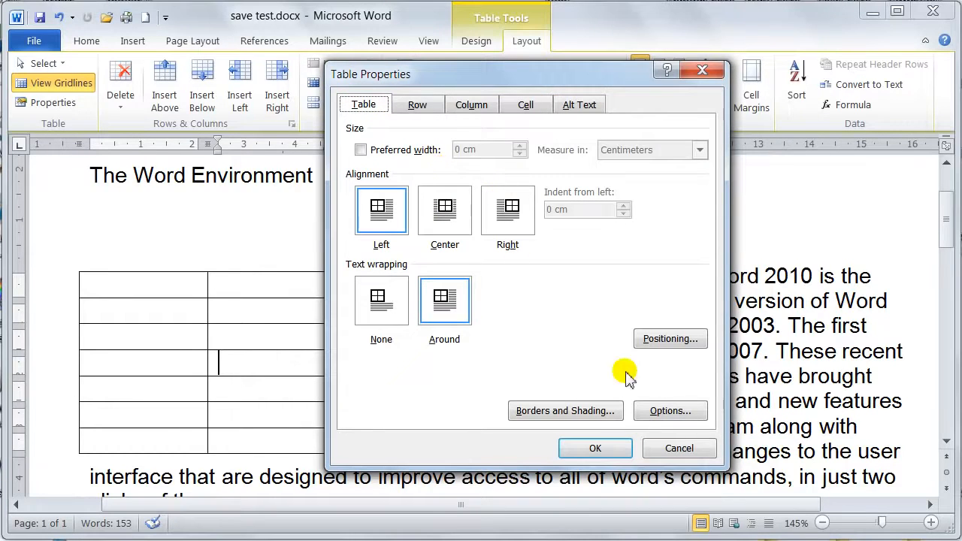
{"action": "left_click", "coordinate": [613, 451]}
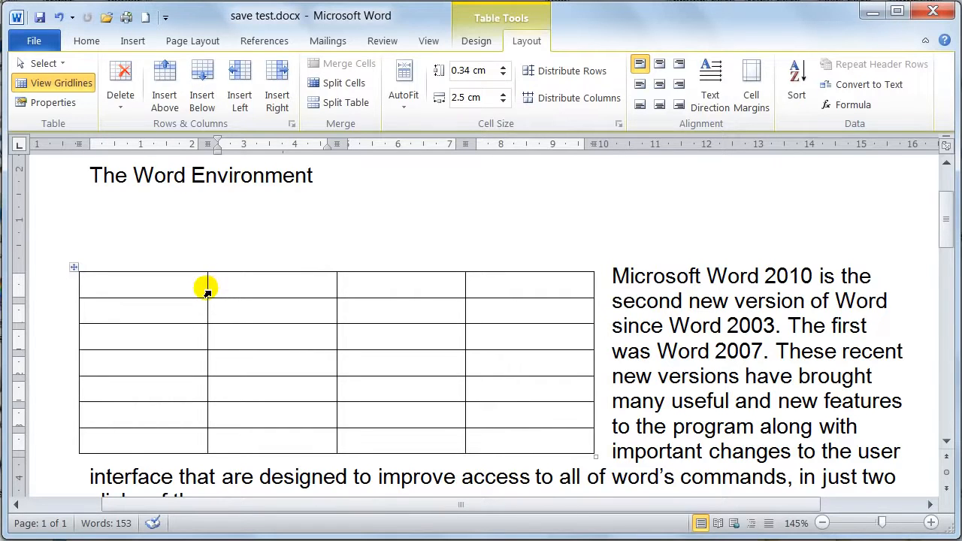
- Widen the table's first column, set the second to about 2.75 cm, narrow the third, and extend the last column outward
{"action": "left_click_drag", "start_coordinate": [208, 290], "coordinate": [257, 294]}
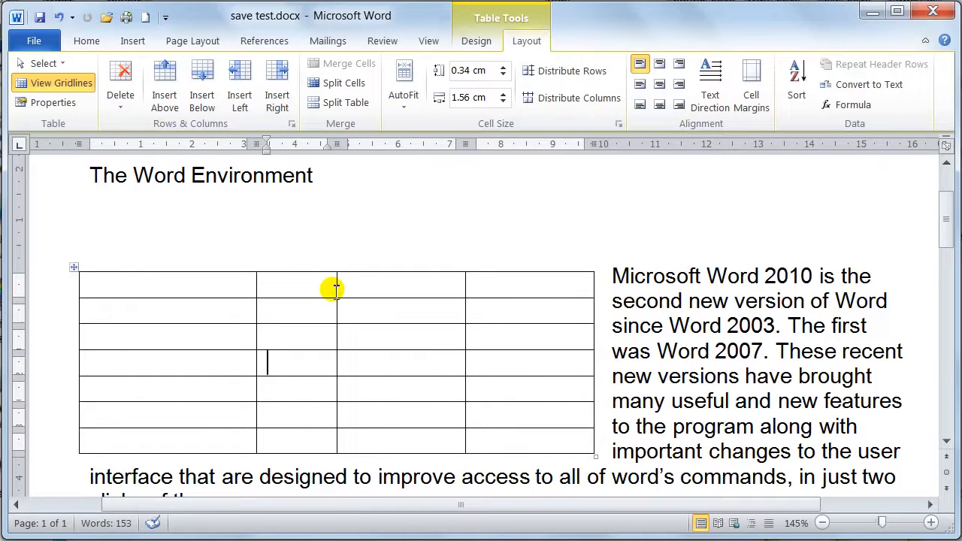
{"action": "left_click_drag", "start_coordinate": [337, 292], "coordinate": [398, 290]}
{"action": "left_click_drag", "start_coordinate": [467, 288], "coordinate": [516, 290]}
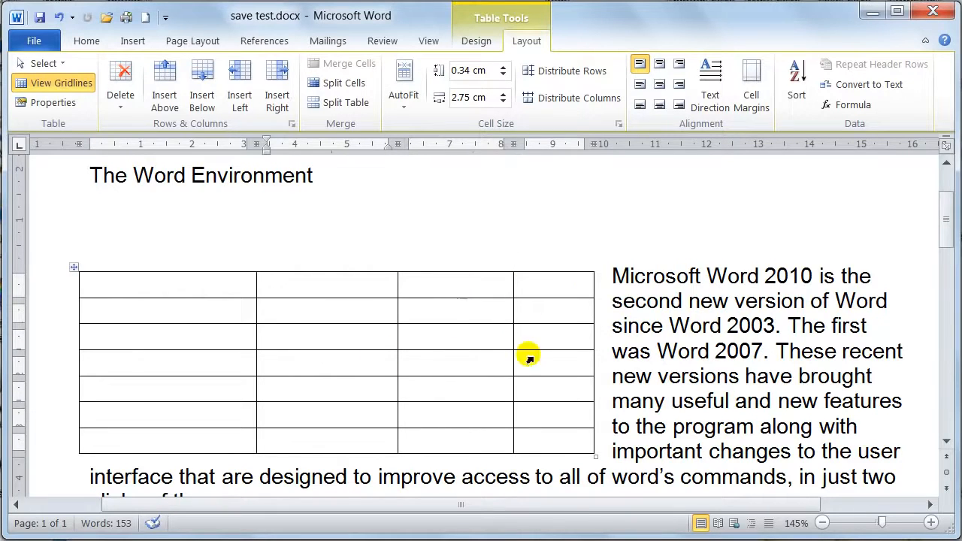
{"action": "left_click_drag", "start_coordinate": [594, 296], "coordinate": [656, 316]}
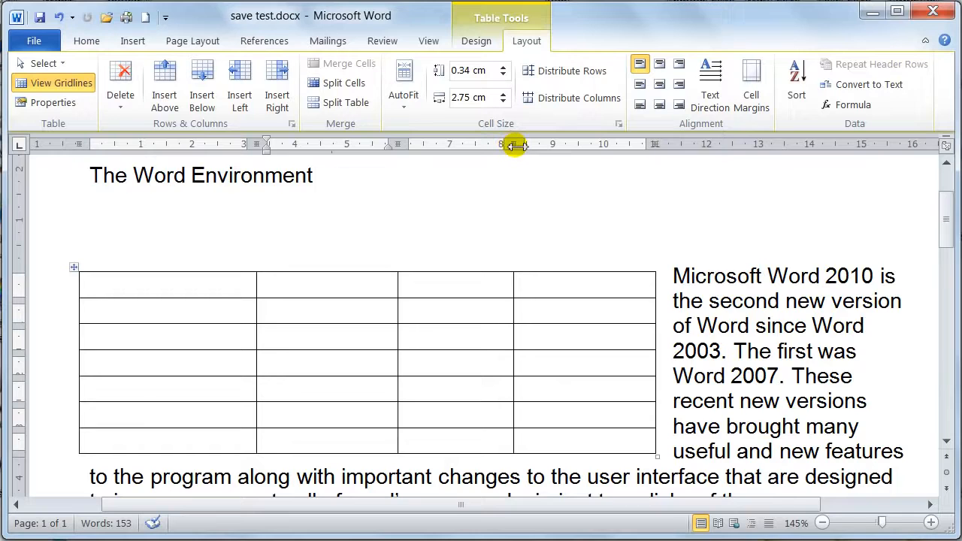
- Try narrowing the third column with the fourth shifting along, undoing each attempt, and reposition only the border between these two columns
{"action": "left_click_drag", "start_coordinate": [516, 146], "coordinate": [468, 149]}
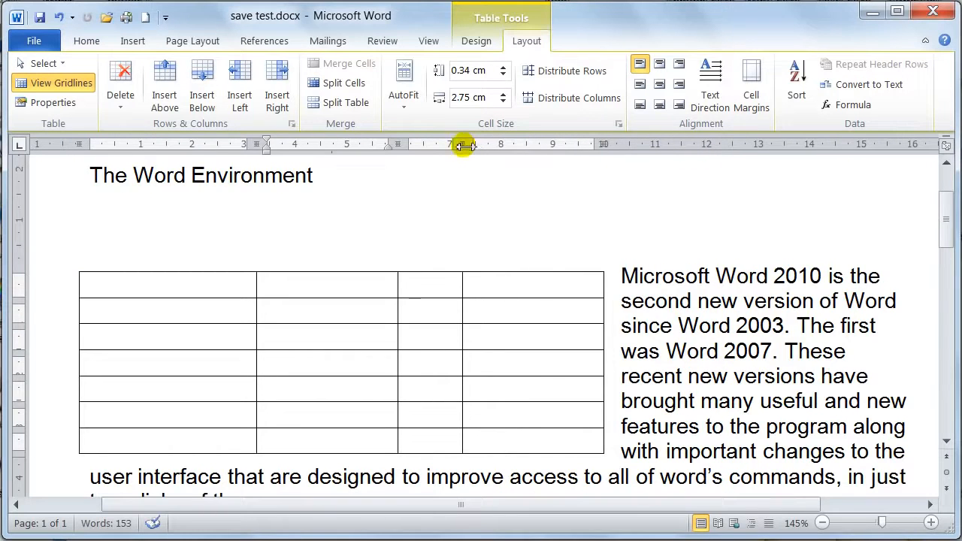
{"action": "key", "text": "ctrl+z"}
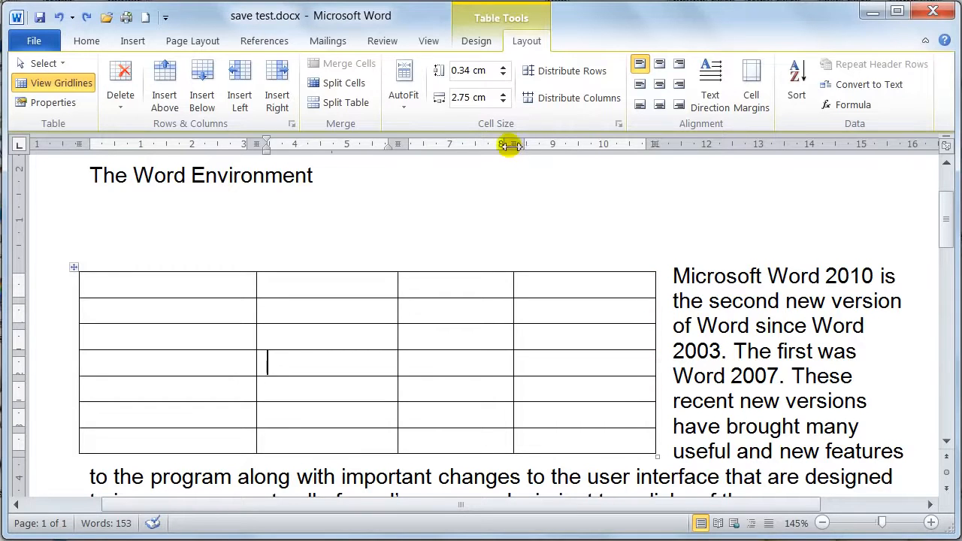
{"action": "left_click_drag", "start_coordinate": [517, 145], "coordinate": [477, 151]}
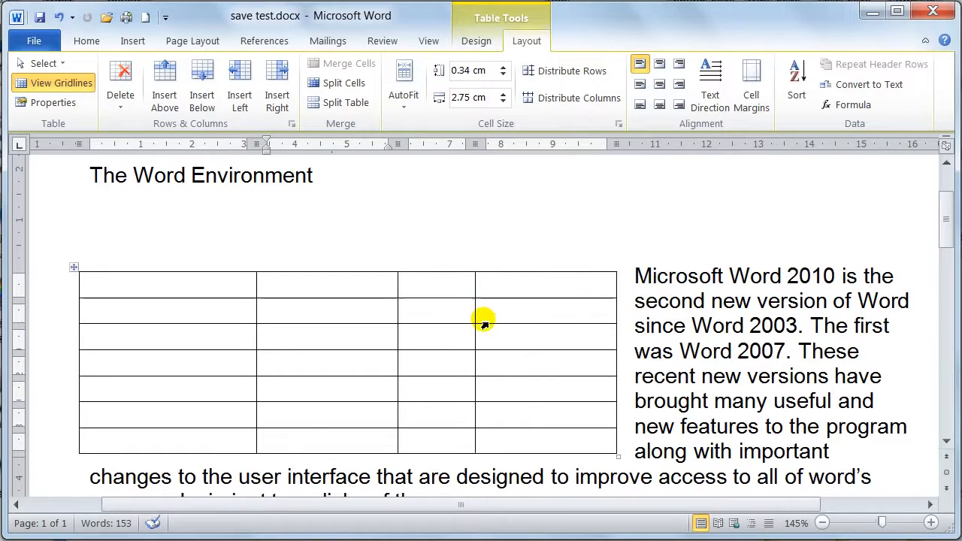
{"action": "key", "text": "ctrl+z"}
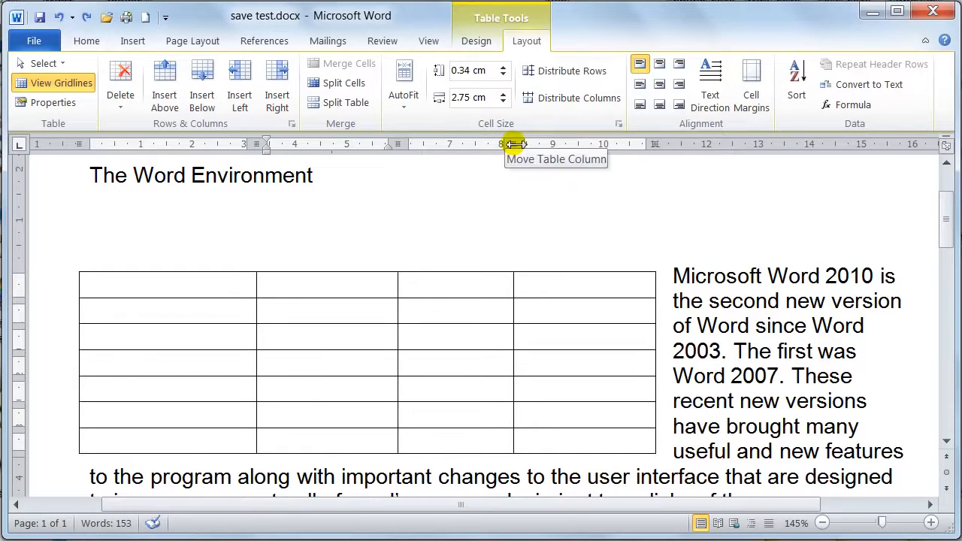
{"action": "mouse_move", "coordinate": [515, 144]}
{"action": "left_mouse_down"}
{"action": "mouse_move", "coordinate": [605, 143]}
{"action": "mouse_move", "coordinate": [501, 148]}
{"action": "left_mouse_up"}
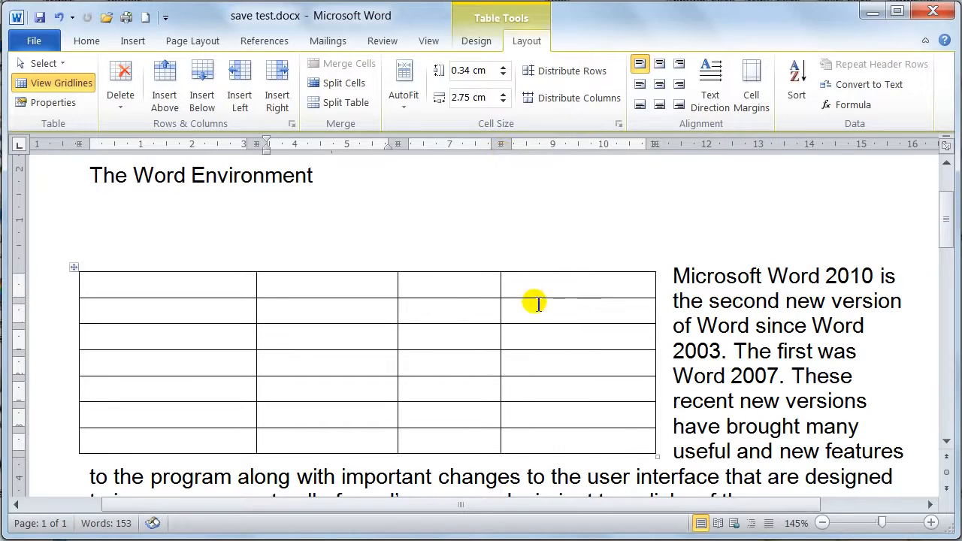
- Undo all the column width changes and the last added row
{"action": "key", "text": "ctrl+z"}
{"action": "key", "text": "ctrl+z"}
{"action": "key", "text": "ctrl+z"}
{"action": "key", "text": "ctrl+z"}
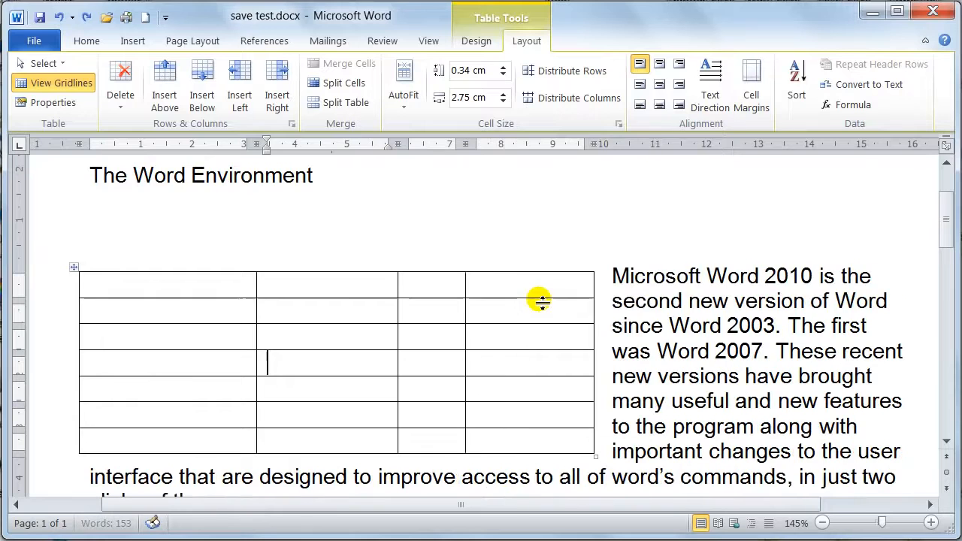
{"action": "key", "text": "ctrl+z"}
{"action": "key", "text": "ctrl+z"}
{"action": "key", "text": "ctrl+z"}
{"action": "key", "text": "ctrl+z"}
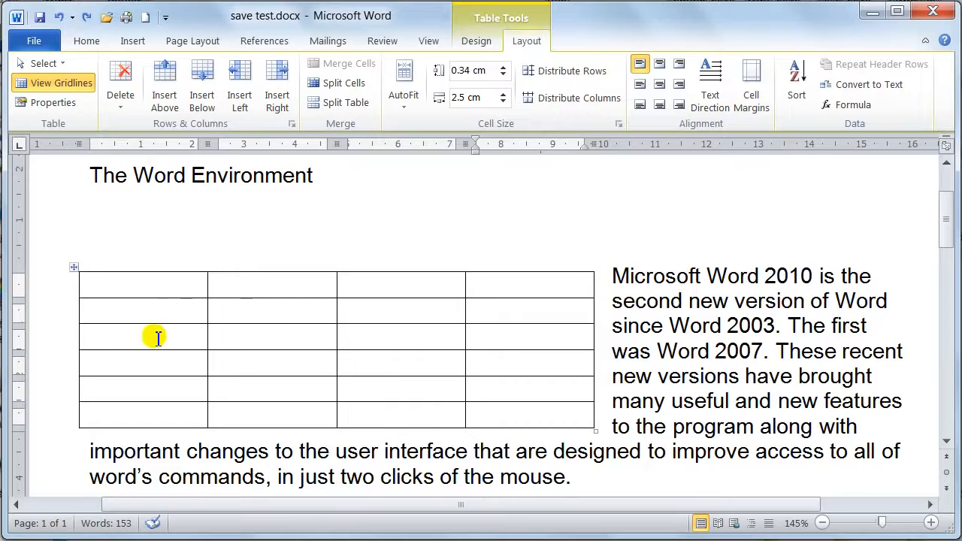
- Merge the four cells of the table's first row into one and increase the row's height to about 0.98 cm
{"action": "left_click", "coordinate": [135, 285]}
{"action": "left_click_drag", "start_coordinate": [135, 285], "coordinate": [490, 286]}
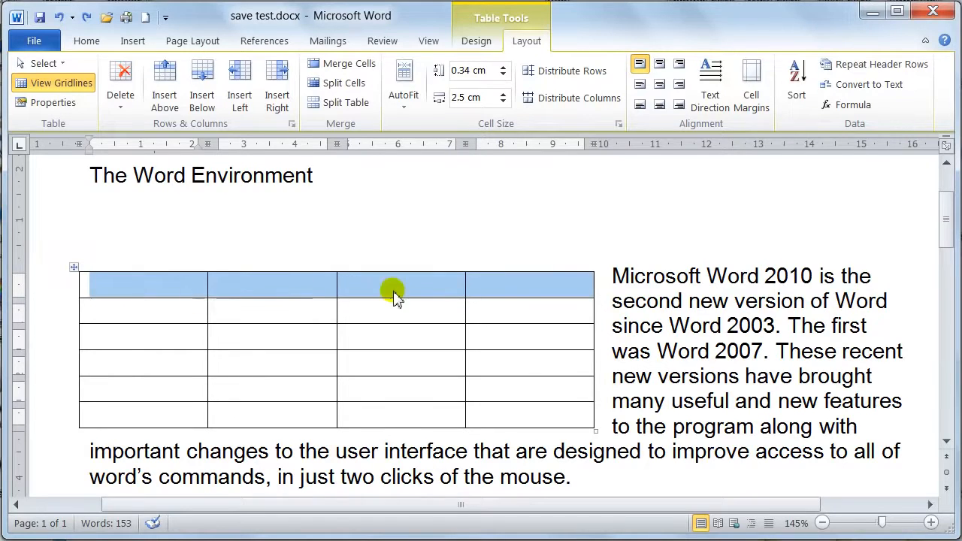
{"action": "left_click", "coordinate": [347, 66]}
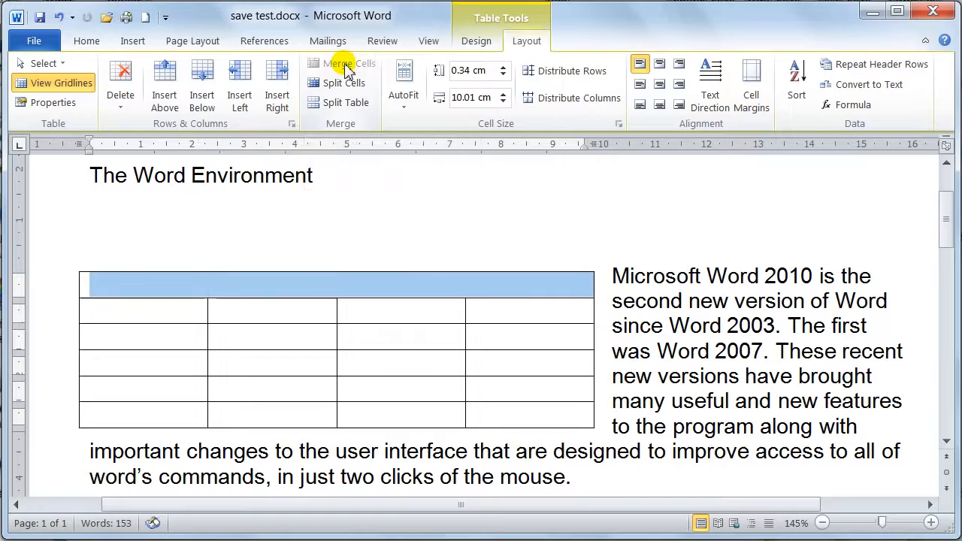
{"action": "left_click", "coordinate": [119, 289]}
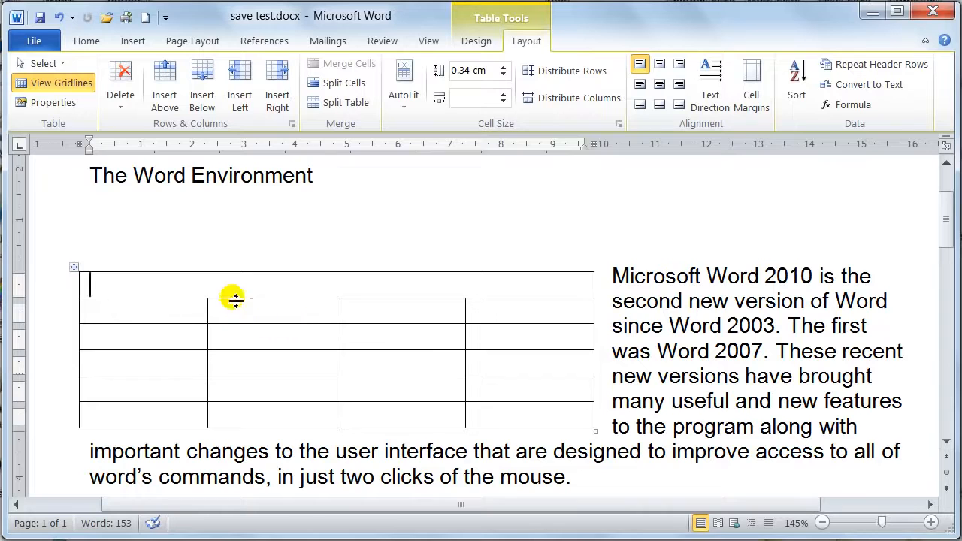
{"action": "left_click_drag", "start_coordinate": [234, 300], "coordinate": [234, 324]}
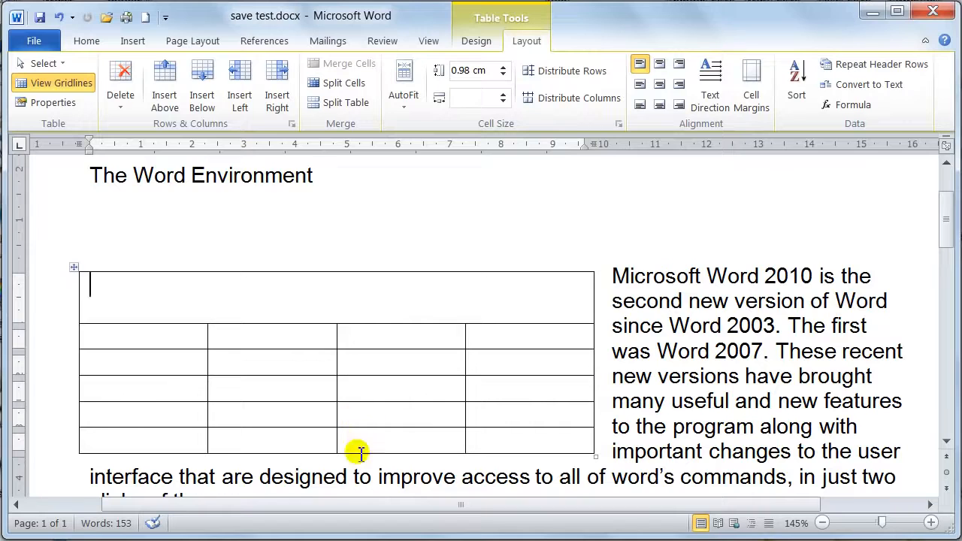
- Split the last row's third and fourth cells into 7 columns and 4 rows, merging them before the split
{"action": "left_click_drag", "start_coordinate": [356, 443], "coordinate": [489, 441]}
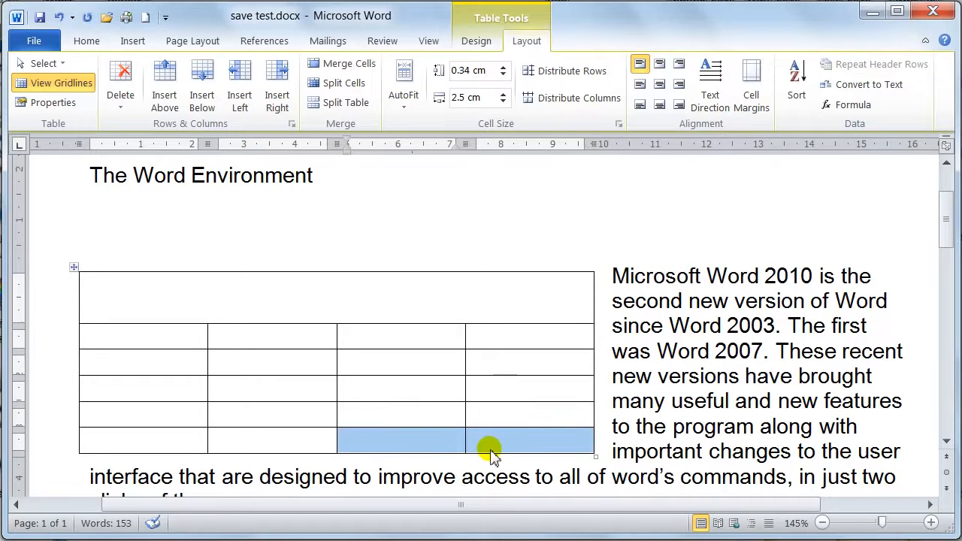
{"action": "left_click", "coordinate": [340, 83]}
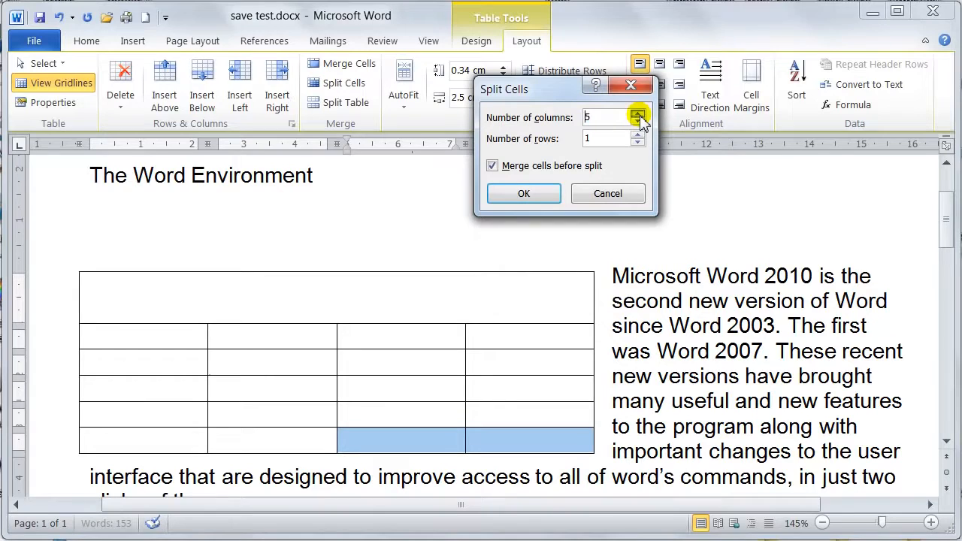
{"action": "left_click", "coordinate": [599, 139]}
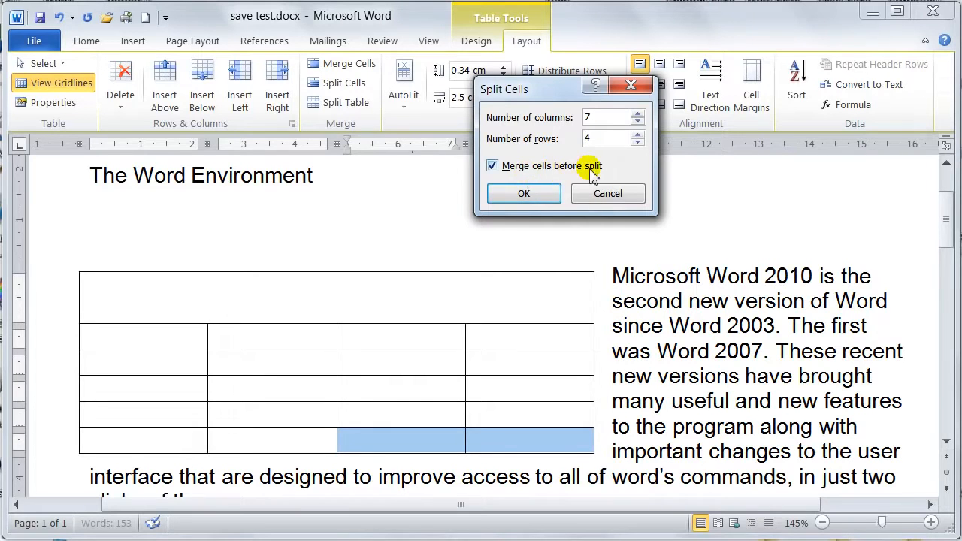
{"action": "left_click", "coordinate": [526, 197]}
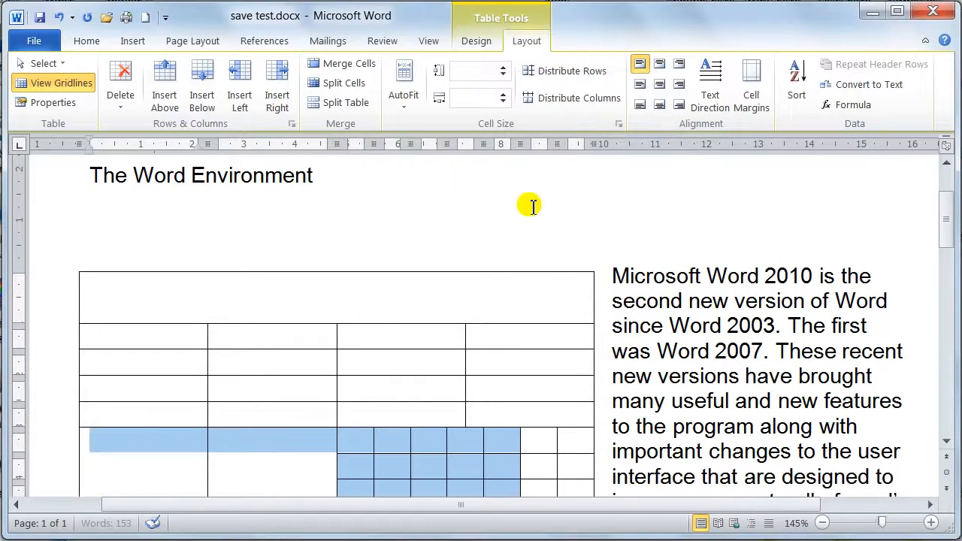
{"action": "scroll", "coordinate": [486, 305], "scroll_direction": "down", "scroll_amount": 3}
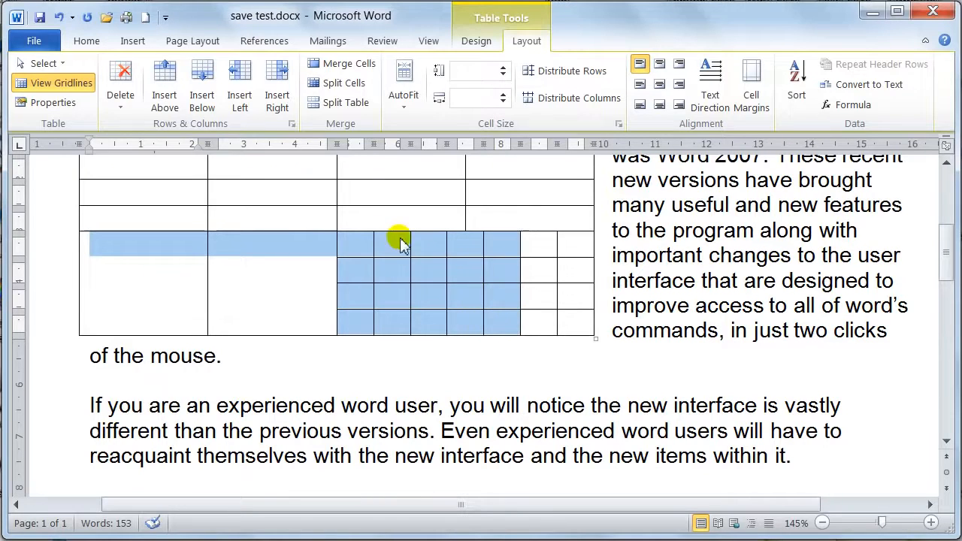
{"action": "left_click", "coordinate": [352, 246]}
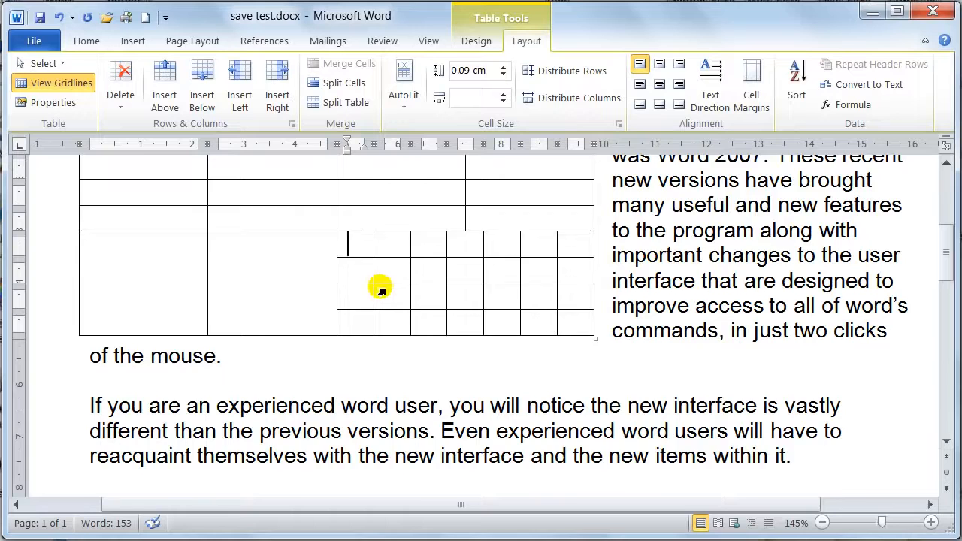
- Enter the title "Dave's Easy Tutorials" in the merged first row of the table
{"action": "scroll", "coordinate": [382, 291], "scroll_direction": "up", "scroll_amount": 3}
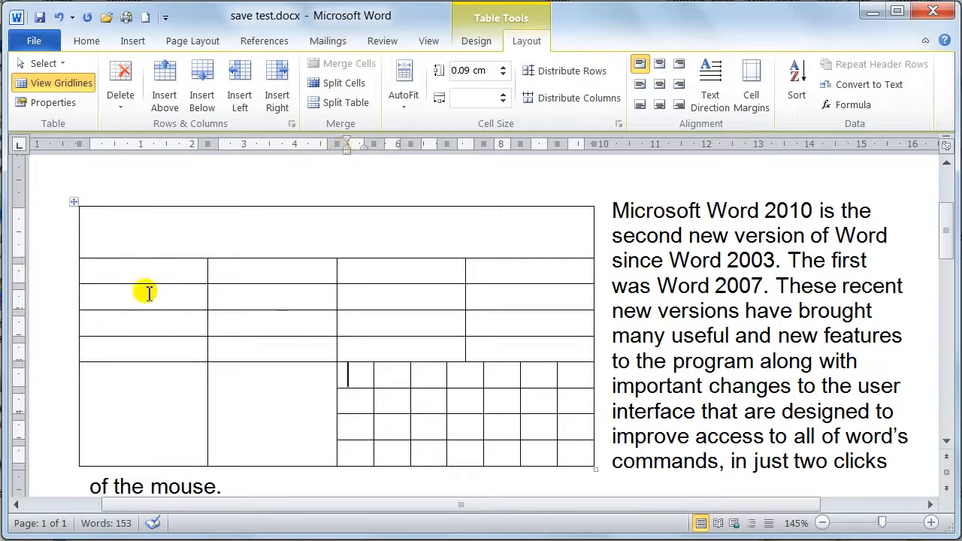
{"action": "left_click", "coordinate": [127, 226]}
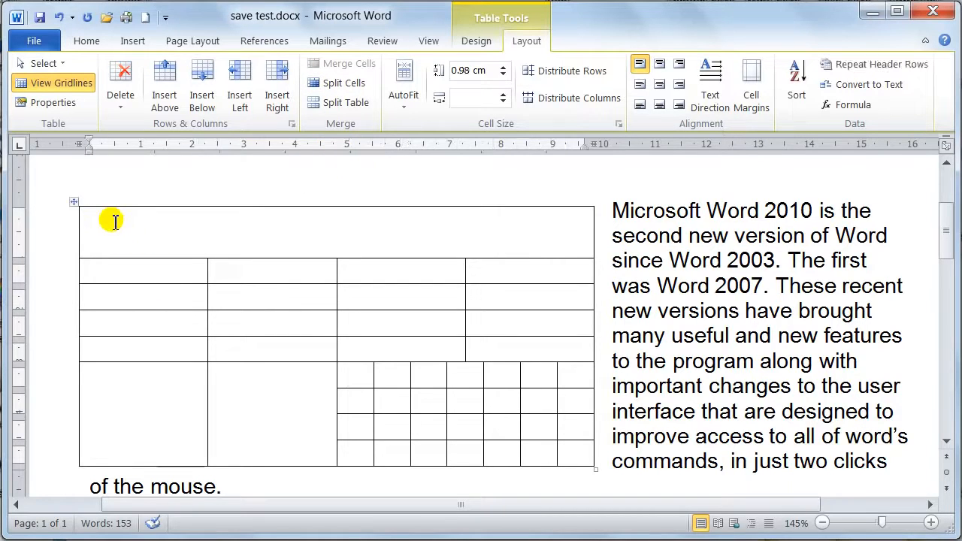
{"action": "type", "text": "Dave"}
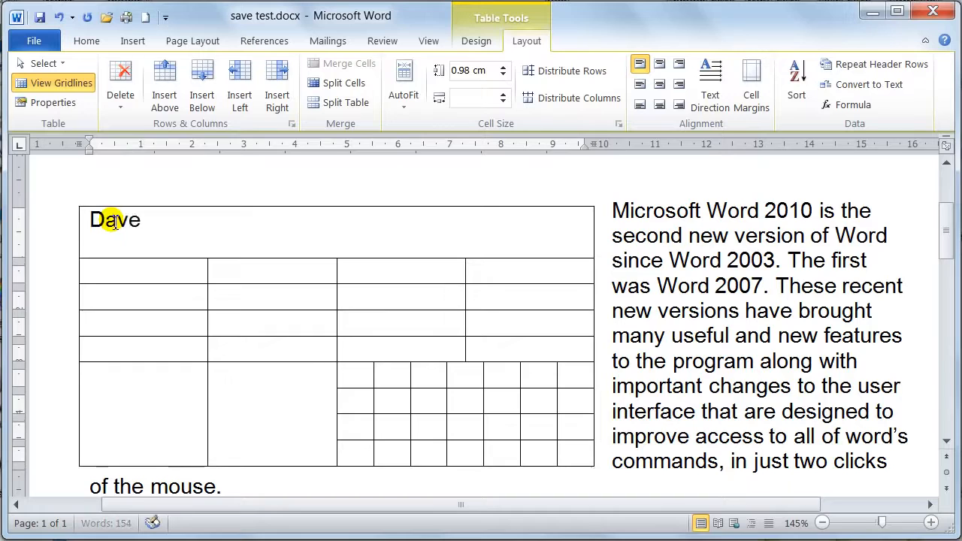
{"action": "type", "text": "'s Easy "}
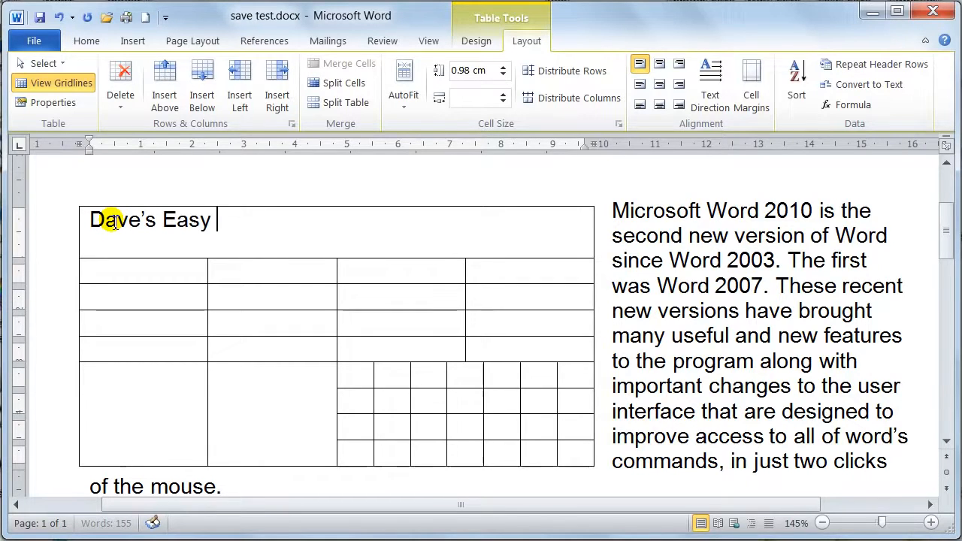
{"action": "type", "text": "Tutorials"}
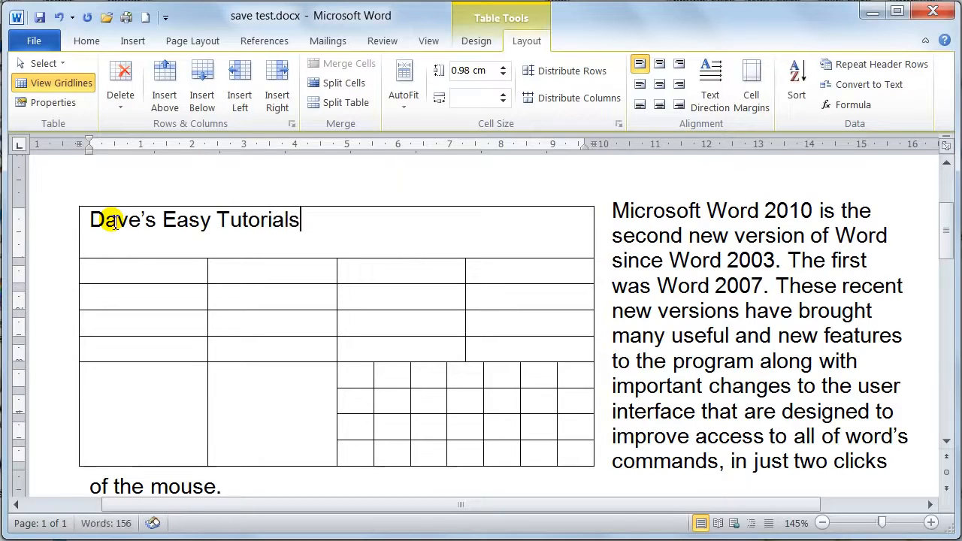
- Format the table title with font size 20 and the solid orange text effect
{"action": "left_click_drag", "start_coordinate": [307, 217], "coordinate": [134, 230]}
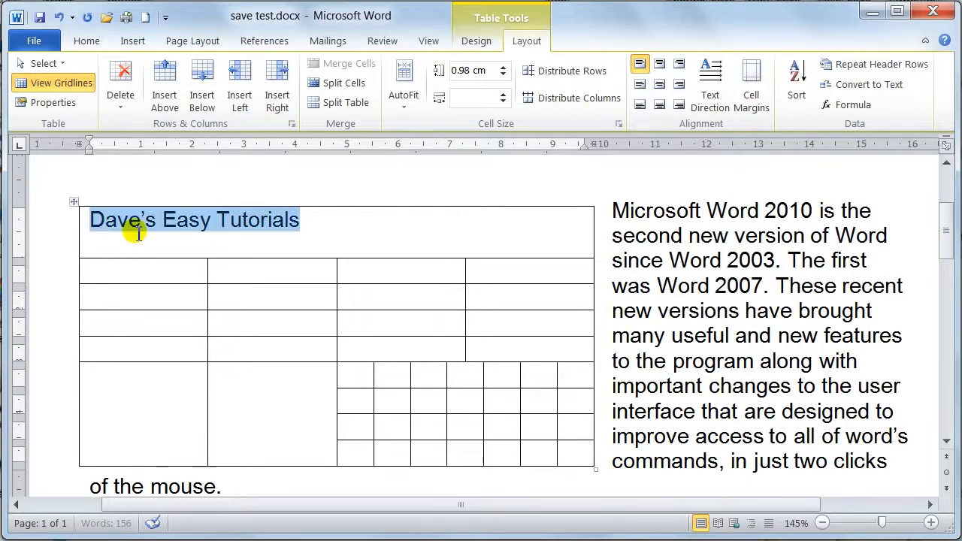
{"action": "left_click", "coordinate": [87, 42]}
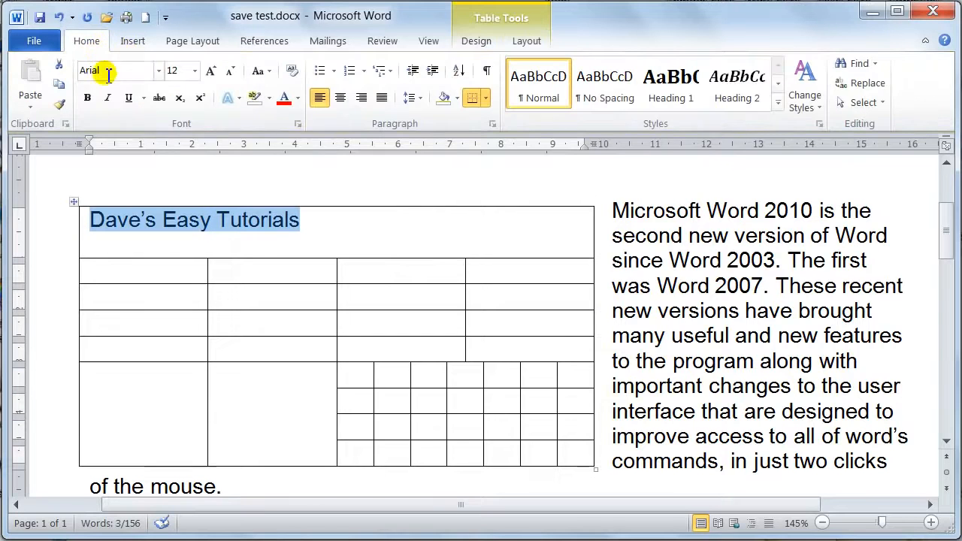
{"action": "left_click", "coordinate": [195, 70]}
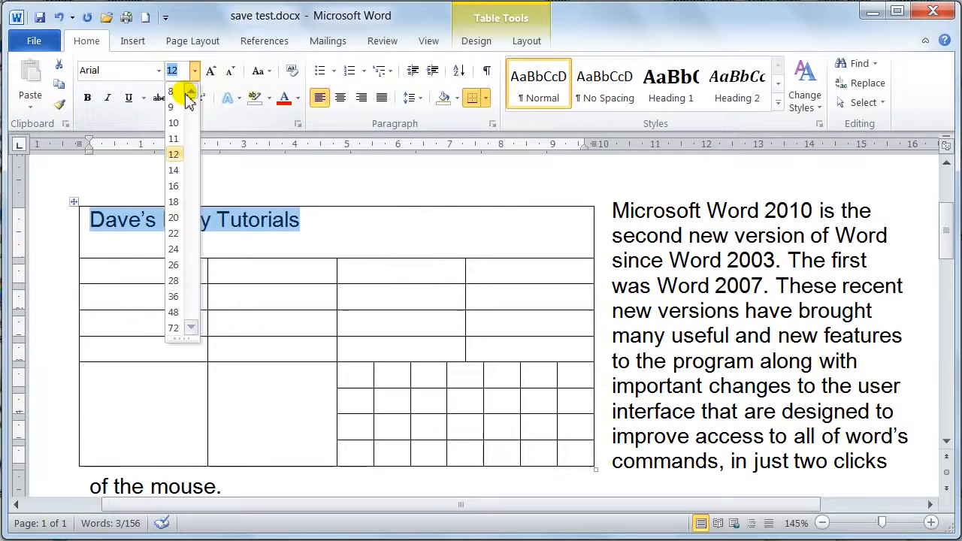
{"action": "left_click", "coordinate": [173, 217]}
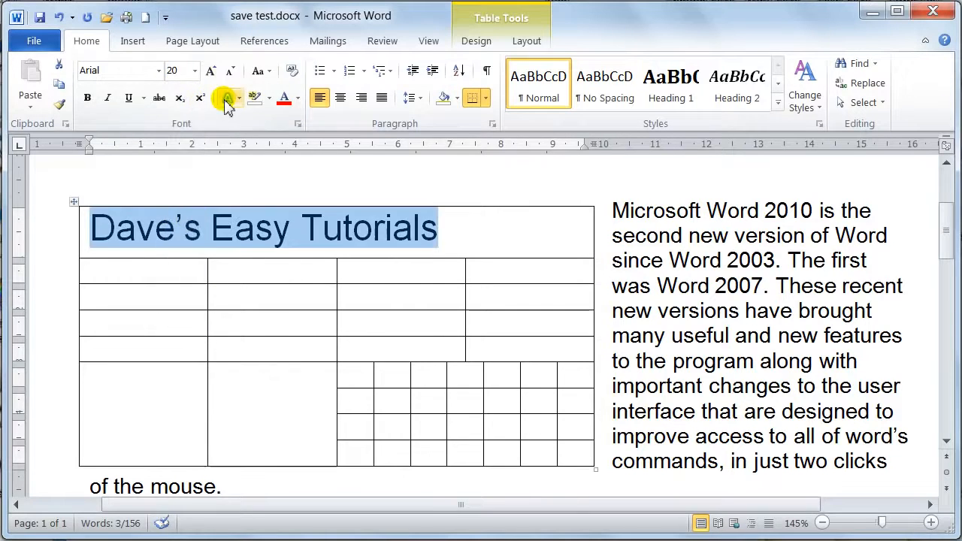
{"action": "left_click", "coordinate": [228, 97]}
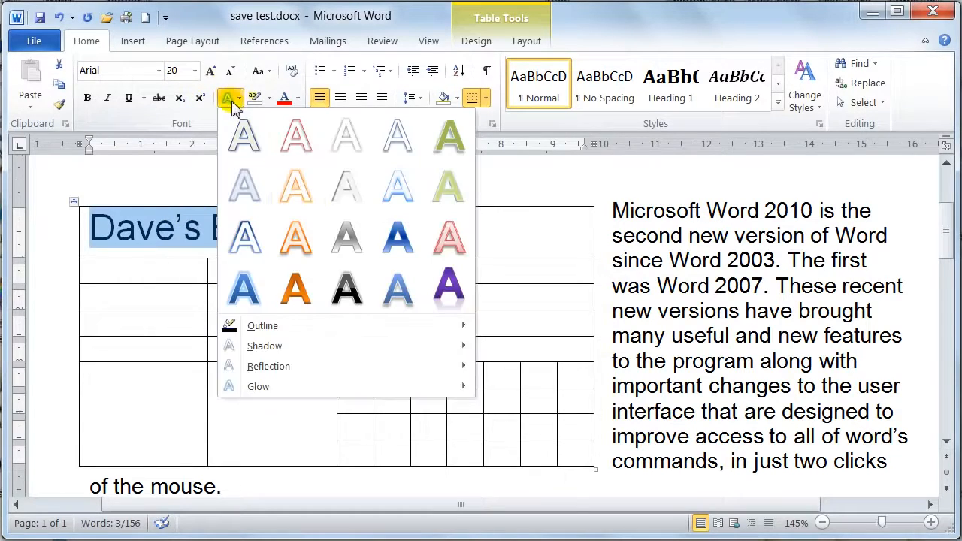
{"action": "left_click", "coordinate": [292, 287]}
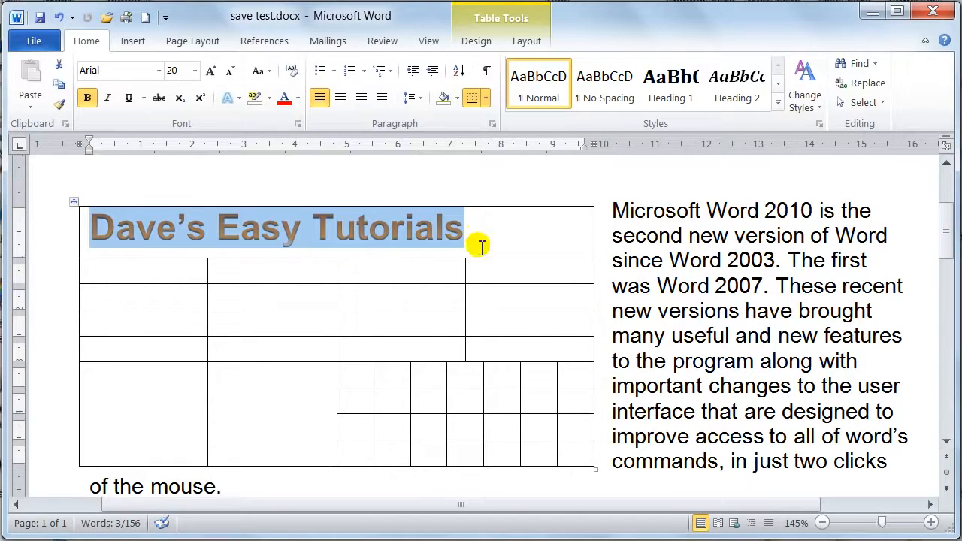
- Try middle-left and bottom-left alignment for the title, and centre it both horizontally and vertically in its cell
{"action": "left_click", "coordinate": [528, 42]}
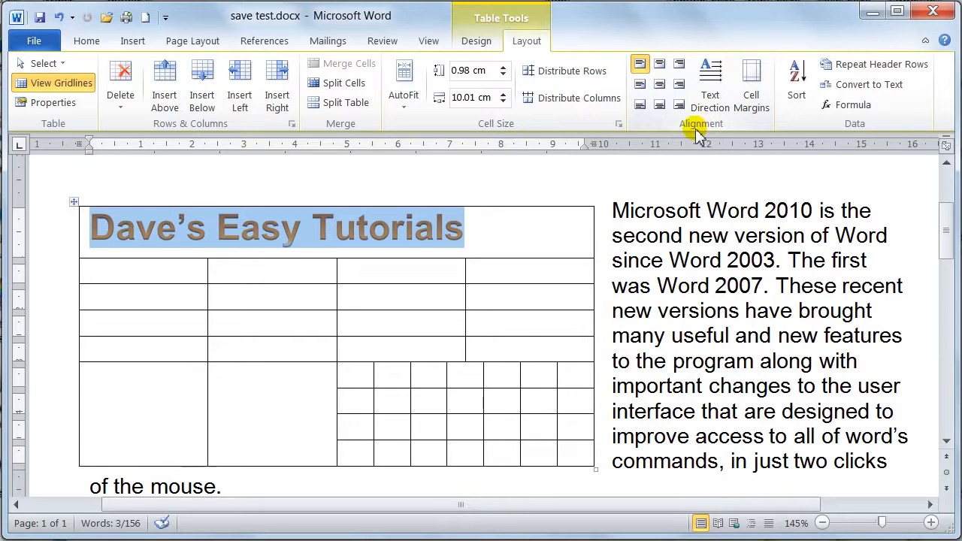
{"action": "left_click", "coordinate": [640, 85]}
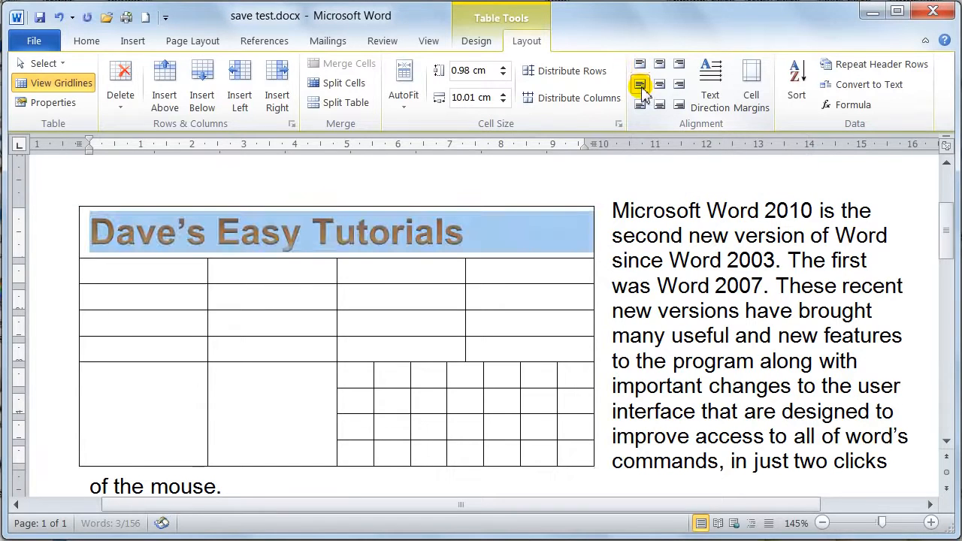
{"action": "left_click", "coordinate": [642, 108]}
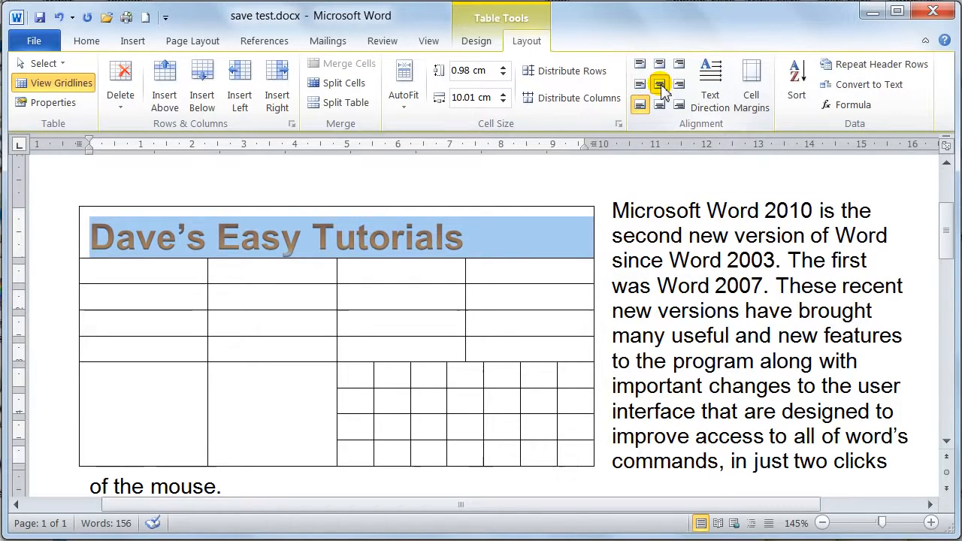
{"action": "left_click", "coordinate": [659, 84]}
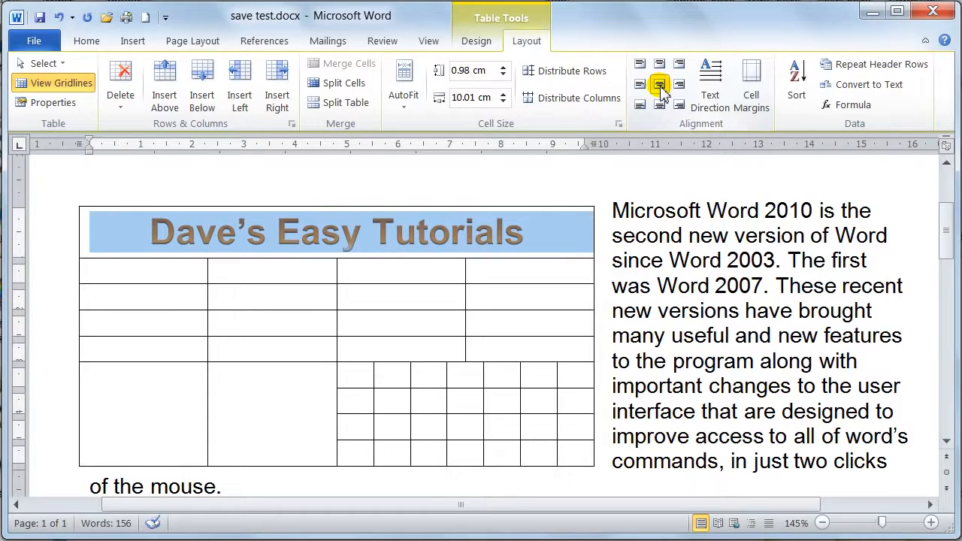
{"action": "left_click", "coordinate": [536, 239]}
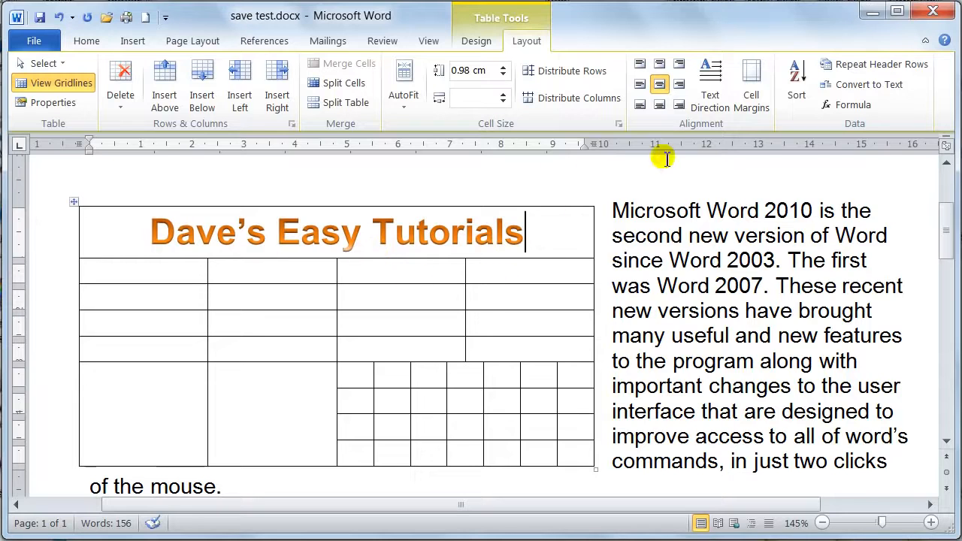
- Try bottom-left, bottom-right and top-right alignment for the title, and return it to the centre of its cell
{"action": "left_click", "coordinate": [639, 106]}
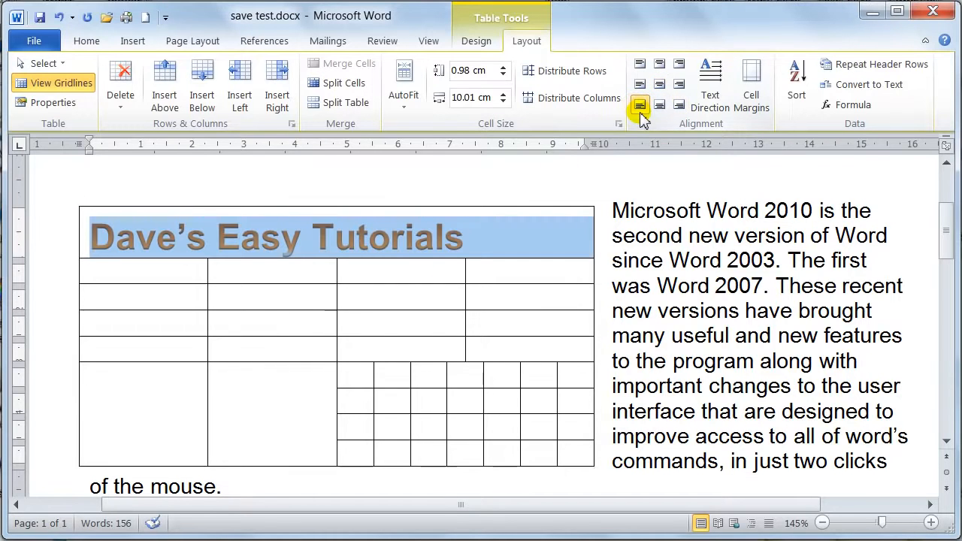
{"action": "left_click", "coordinate": [679, 105]}
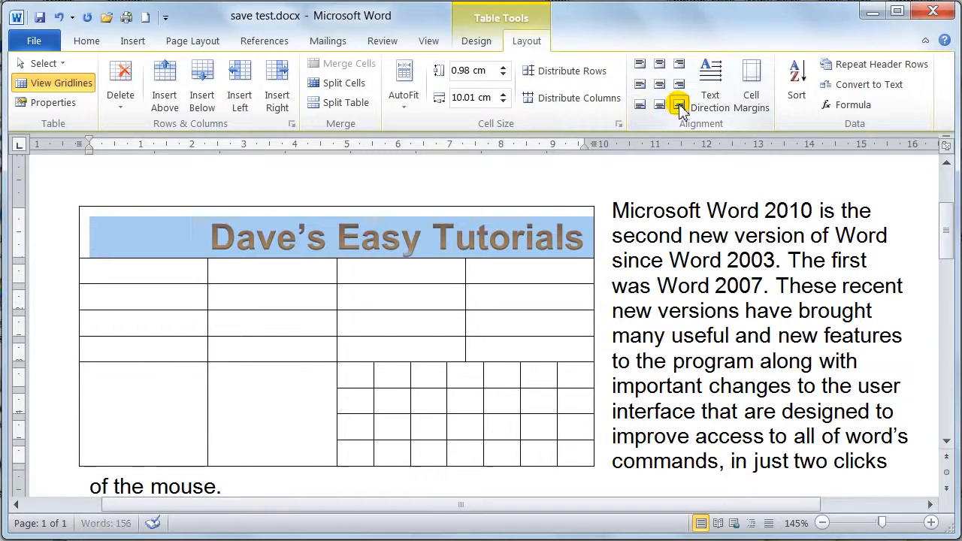
{"action": "left_click", "coordinate": [679, 64]}
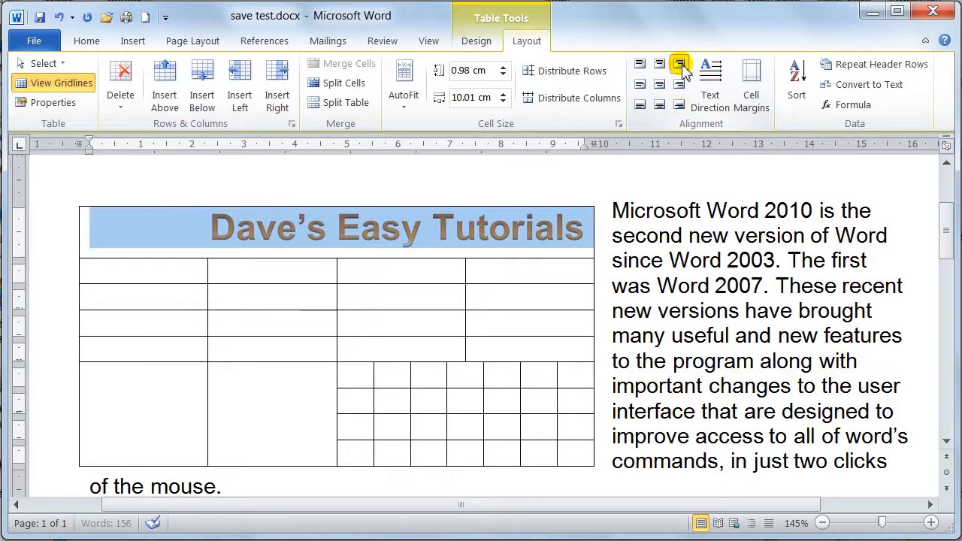
{"action": "left_click", "coordinate": [660, 84]}
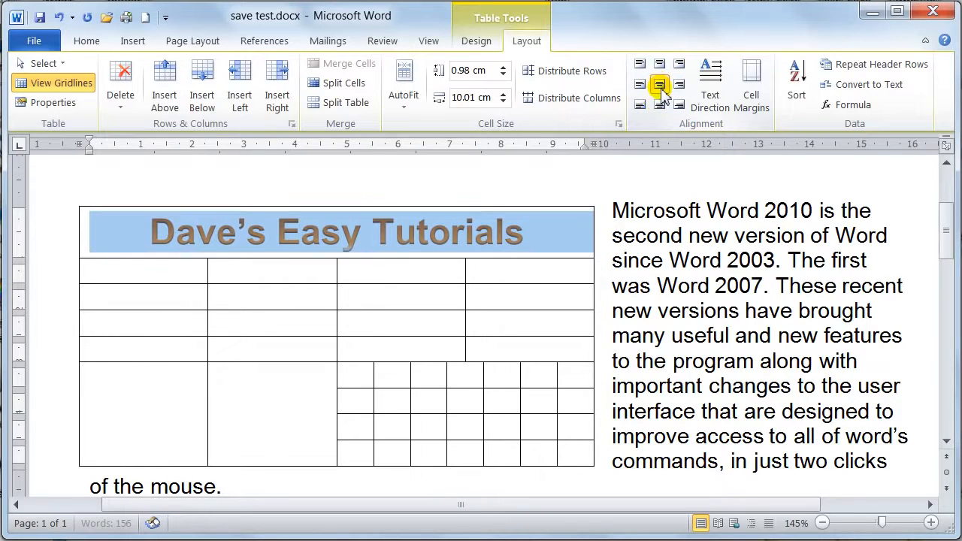
- Merge the first column's cells below the title row into one and enter "D.E.T" in it
{"action": "left_click_drag", "start_coordinate": [98, 273], "coordinate": [148, 417]}
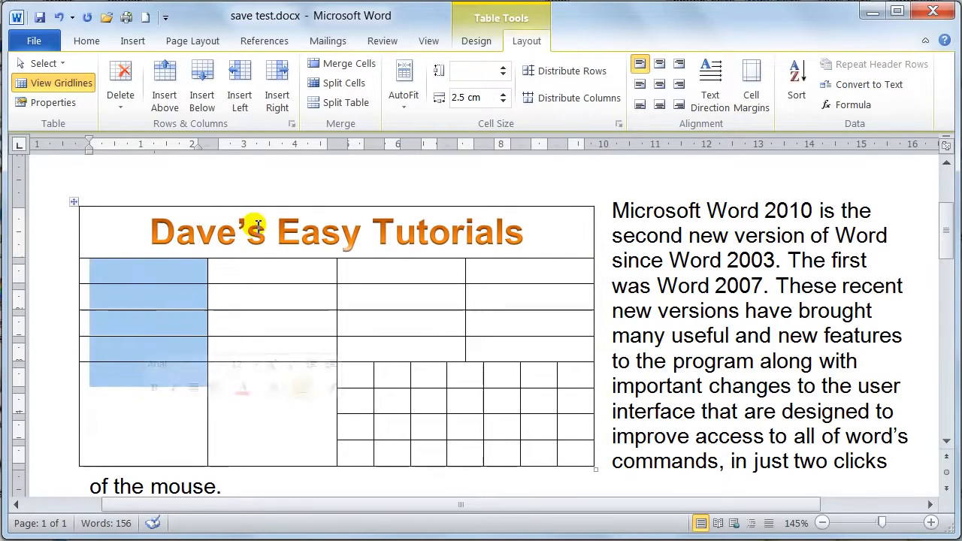
{"action": "left_click", "coordinate": [355, 66]}
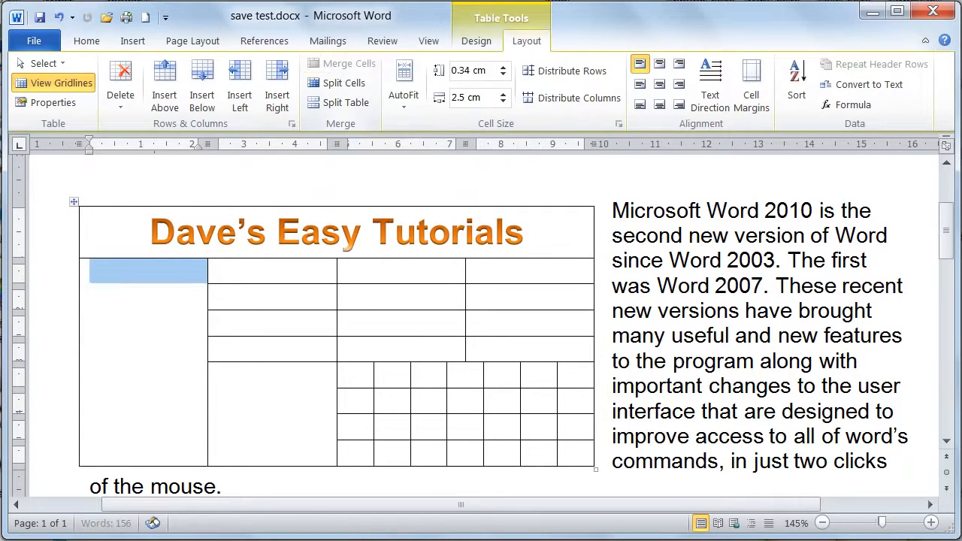
{"action": "left_click", "coordinate": [120, 279]}
{"action": "type", "text": "D.E"}
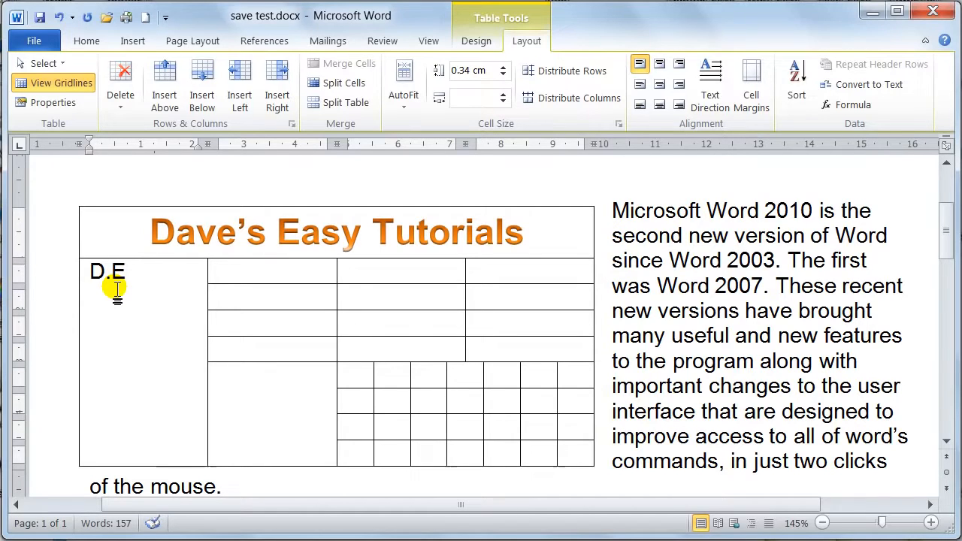
{"action": "type", "text": ".T"}
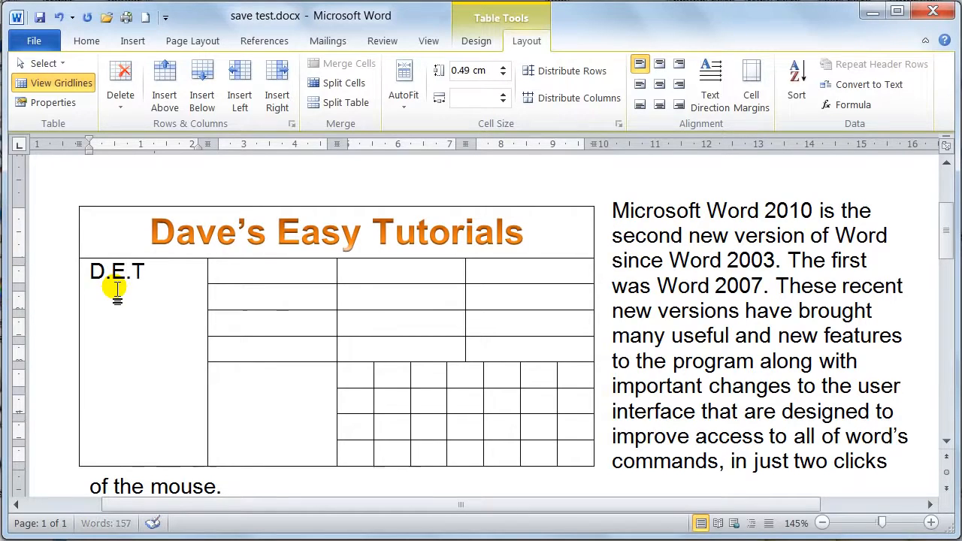
- Format the "D.E.T" text with font size 20 and the same orange text effect as the title
{"action": "left_click_drag", "start_coordinate": [88, 275], "coordinate": [143, 271]}
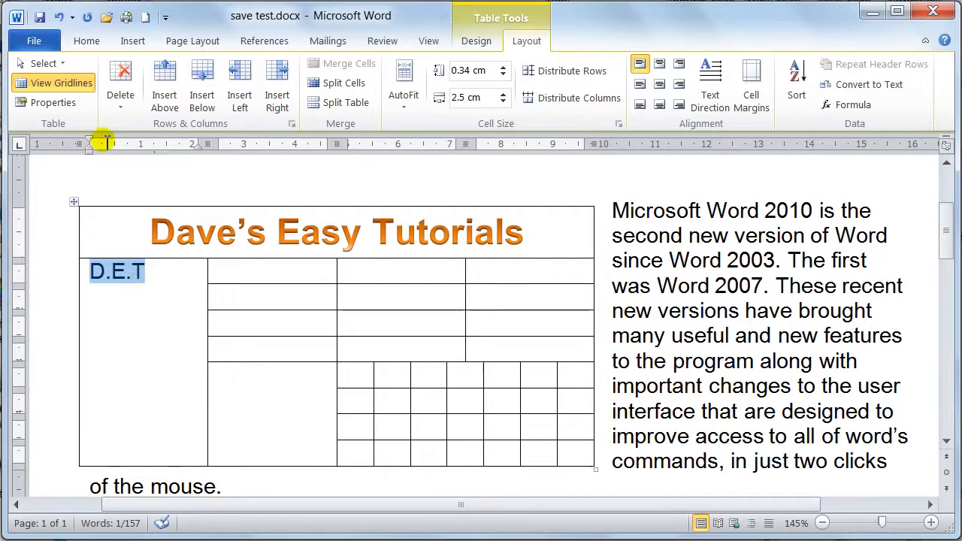
{"action": "left_click", "coordinate": [96, 40]}
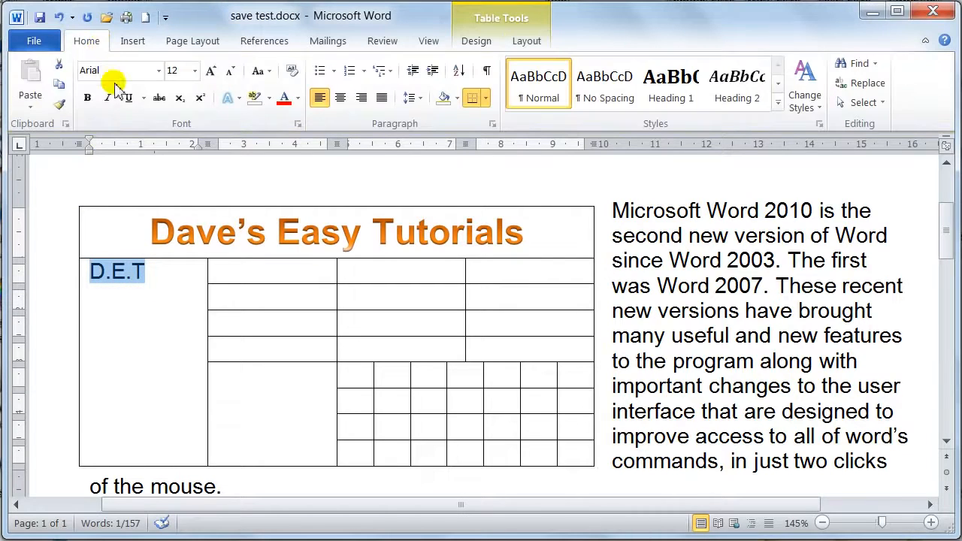
{"action": "left_click", "coordinate": [194, 70]}
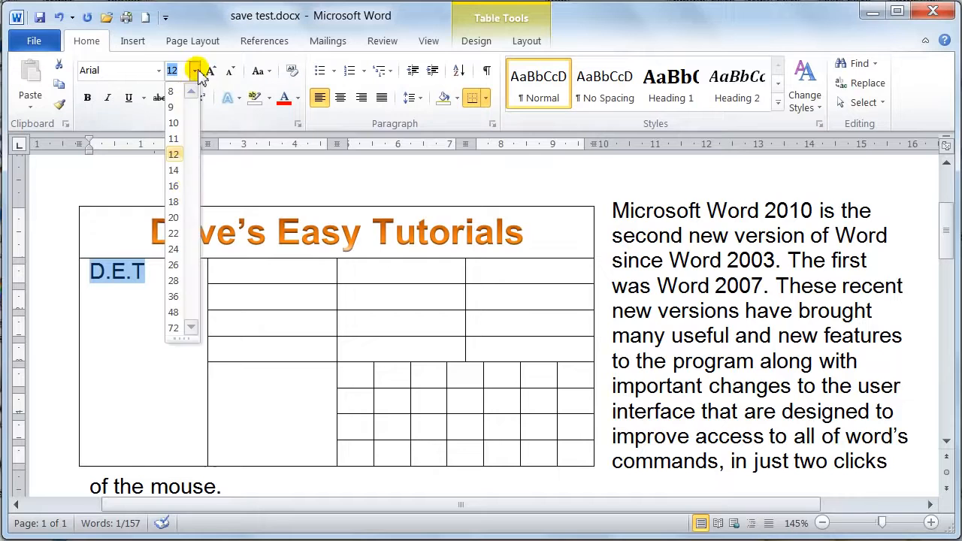
{"action": "left_click", "coordinate": [174, 219]}
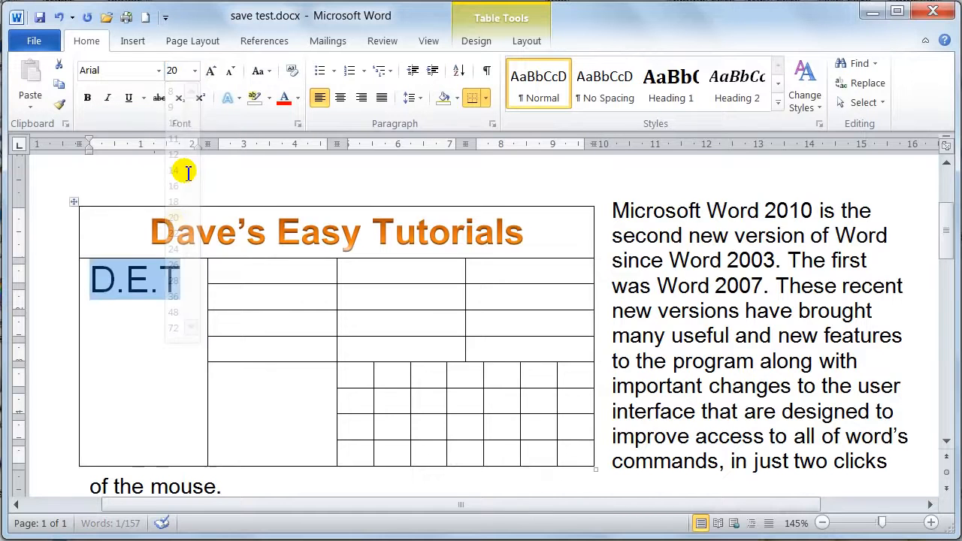
{"action": "left_click", "coordinate": [228, 99]}
{"action": "left_click", "coordinate": [300, 284]}
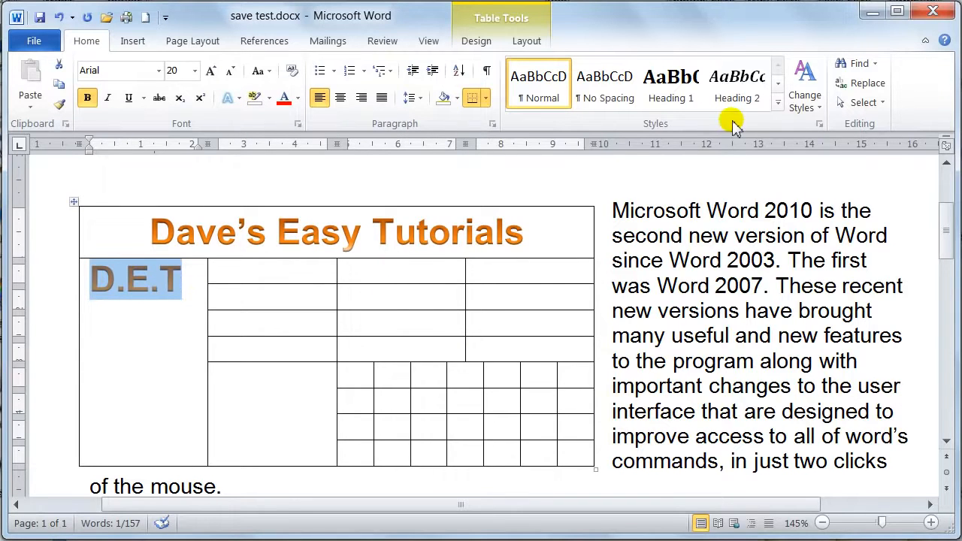
- Cycle through the text directions for "D.E.T", make it read vertically from bottom to top, and centre it in its merged cell
{"action": "left_click", "coordinate": [525, 44]}
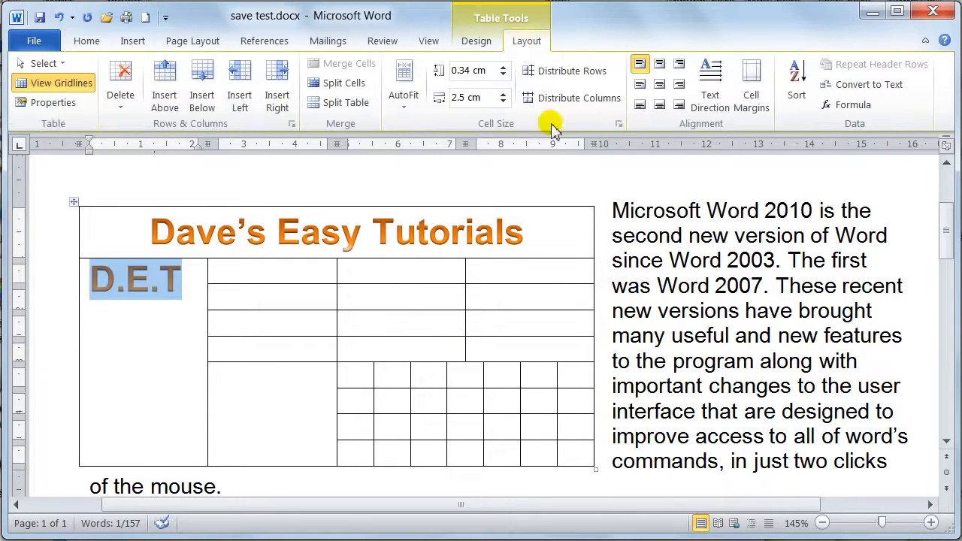
{"action": "left_click", "coordinate": [710, 101]}
{"action": "left_click", "coordinate": [710, 100]}
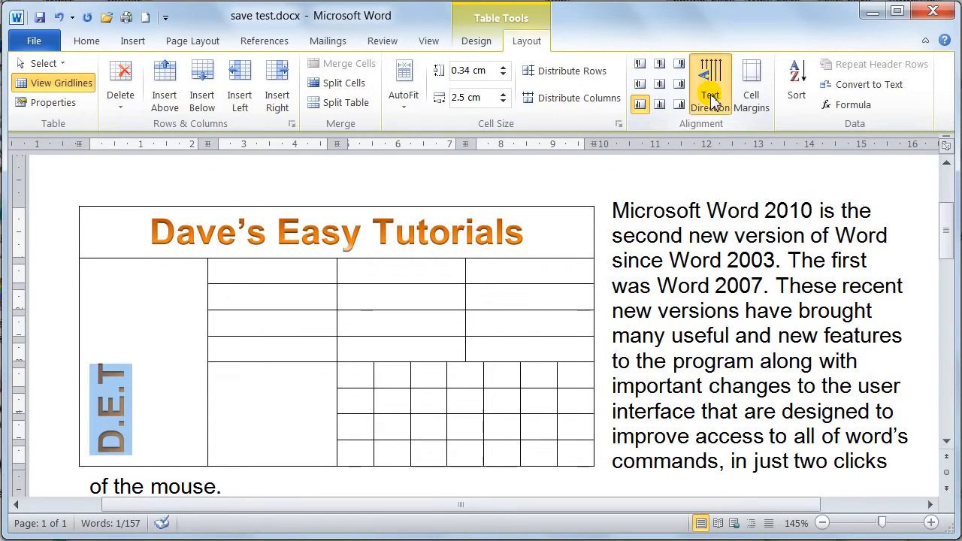
{"action": "left_click", "coordinate": [711, 100]}
{"action": "left_click", "coordinate": [711, 101]}
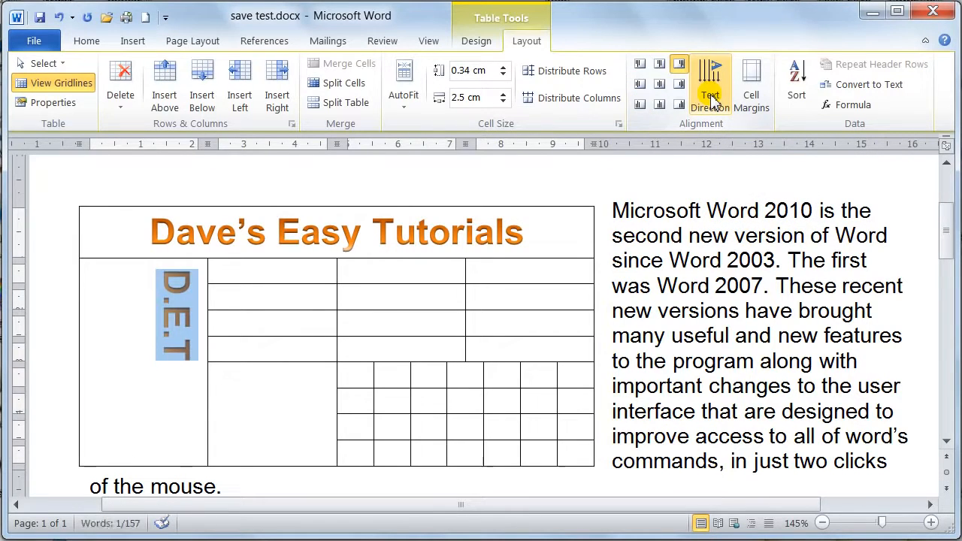
{"action": "left_click", "coordinate": [711, 101]}
{"action": "left_click", "coordinate": [710, 101]}
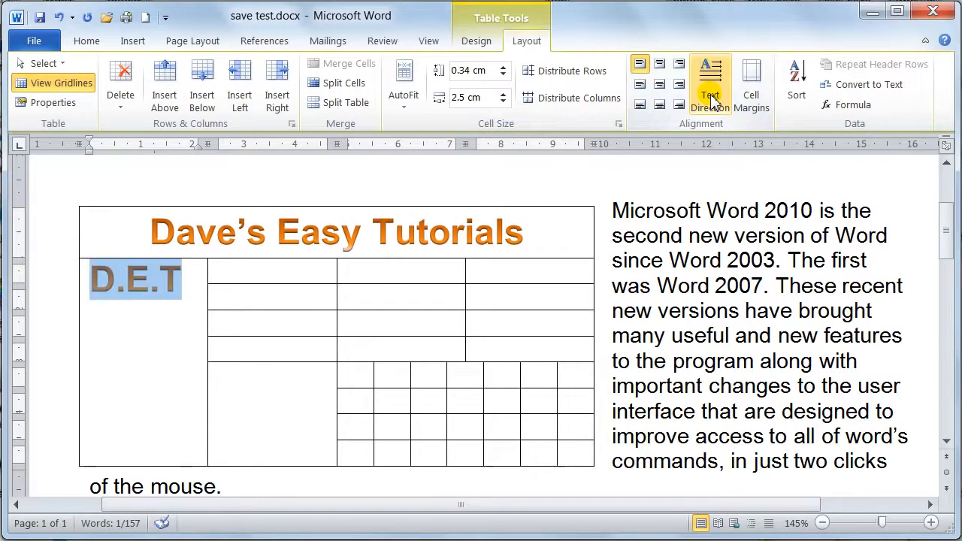
{"action": "left_click", "coordinate": [710, 101]}
{"action": "left_click", "coordinate": [710, 100]}
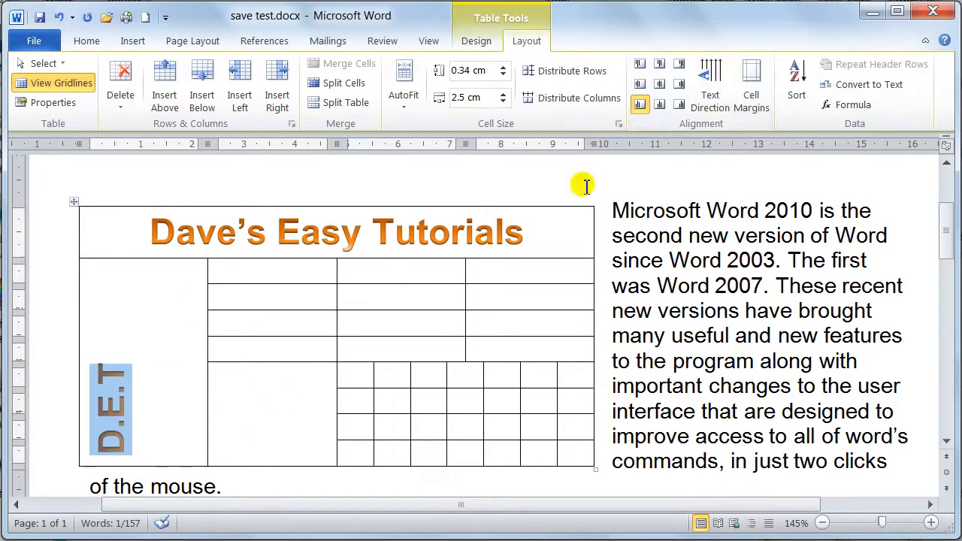
{"action": "left_click", "coordinate": [661, 85]}
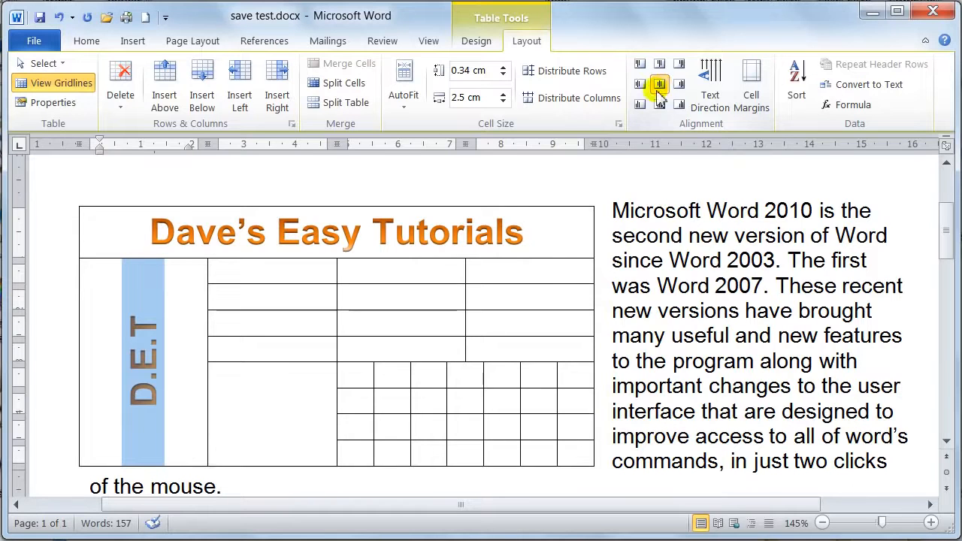
- Deselect the "D.E.T" text and close the save test.docx document without saving its changes
{"action": "left_click", "coordinate": [185, 344]}
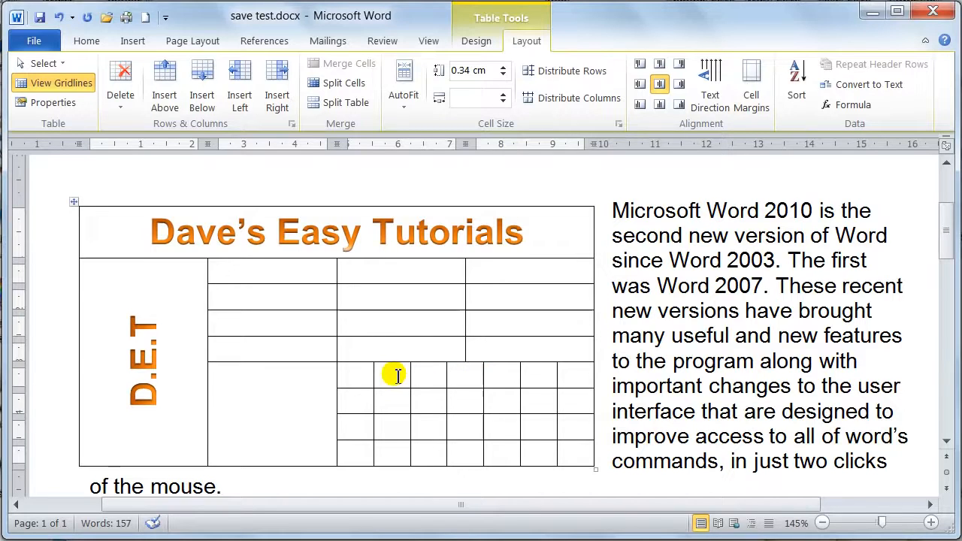
{"action": "key", "text": "alt+F4"}
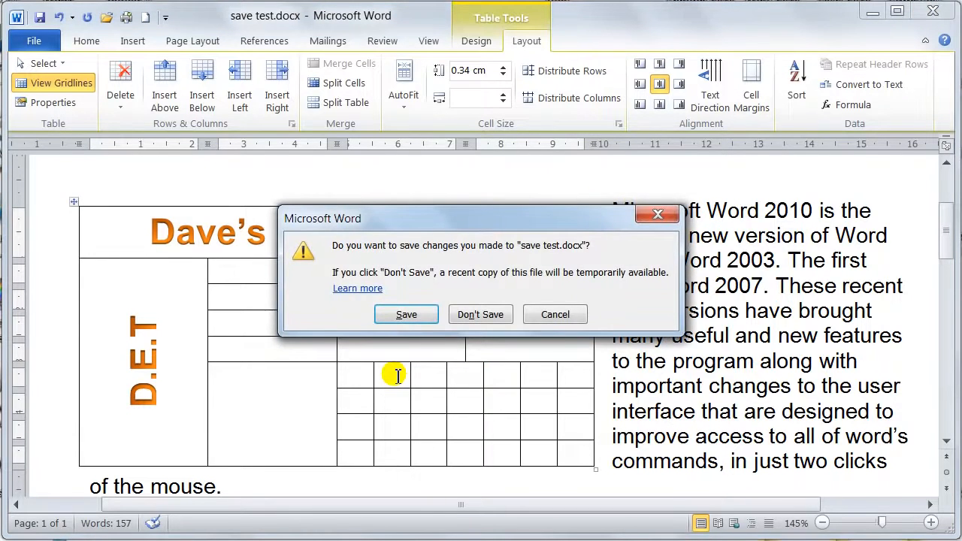
{"action": "key", "text": "n"}
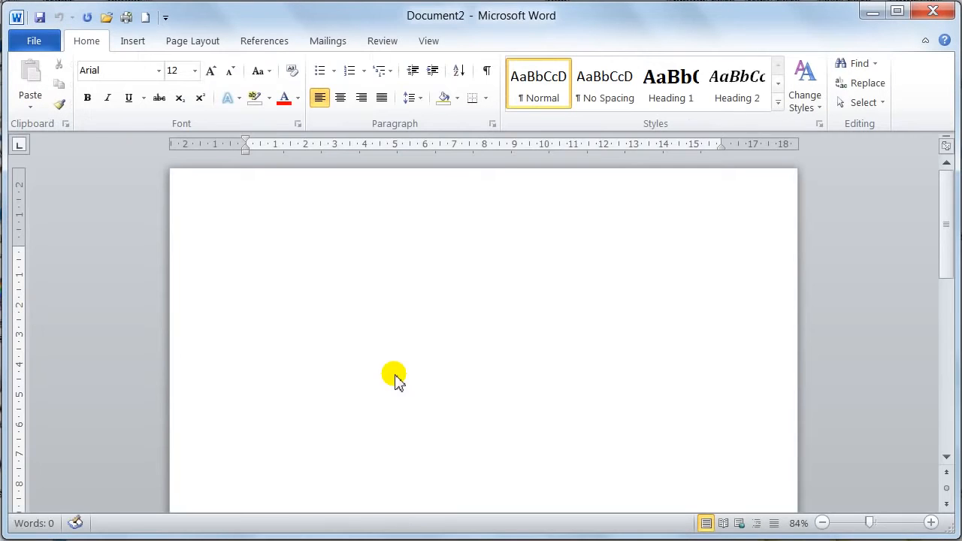
- Insert a table with four columns and four rows in the blank document
{"action": "left_click", "coordinate": [133, 43]}
{"action": "left_click", "coordinate": [129, 104]}
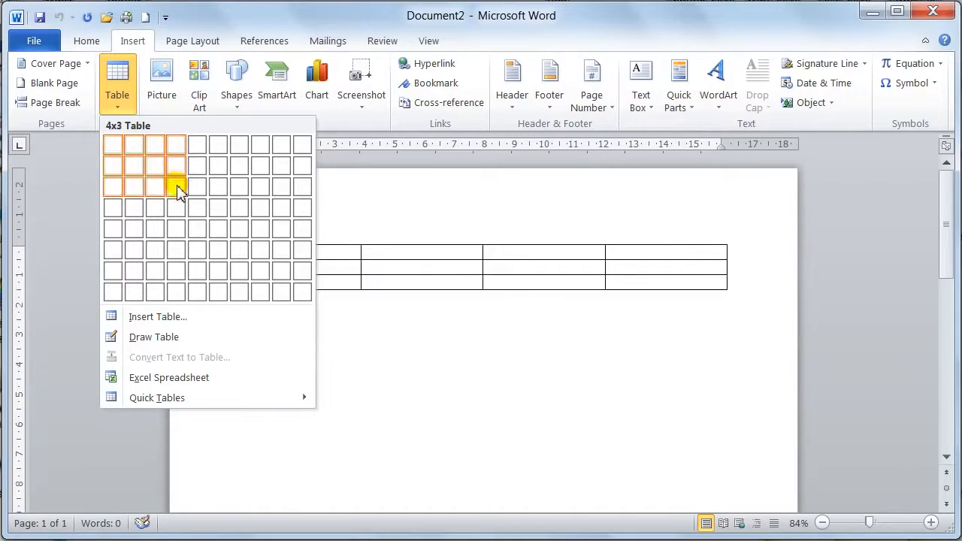
{"action": "left_click", "coordinate": [181, 209]}
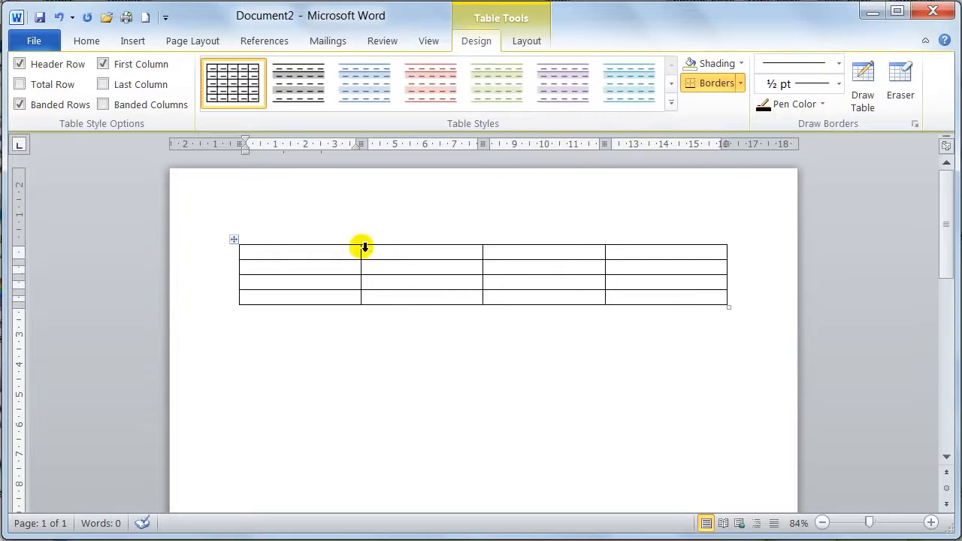
- Add three rows to the end of the table by moving on past its last cell
{"action": "left_click", "coordinate": [619, 297]}
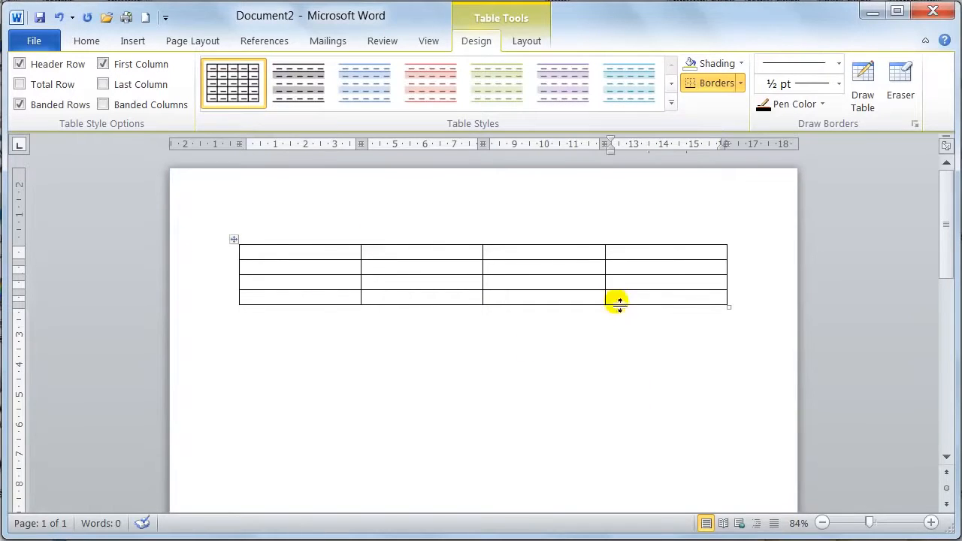
{"action": "key", "text": "Tab"}
{"action": "key", "text": "Tab"}
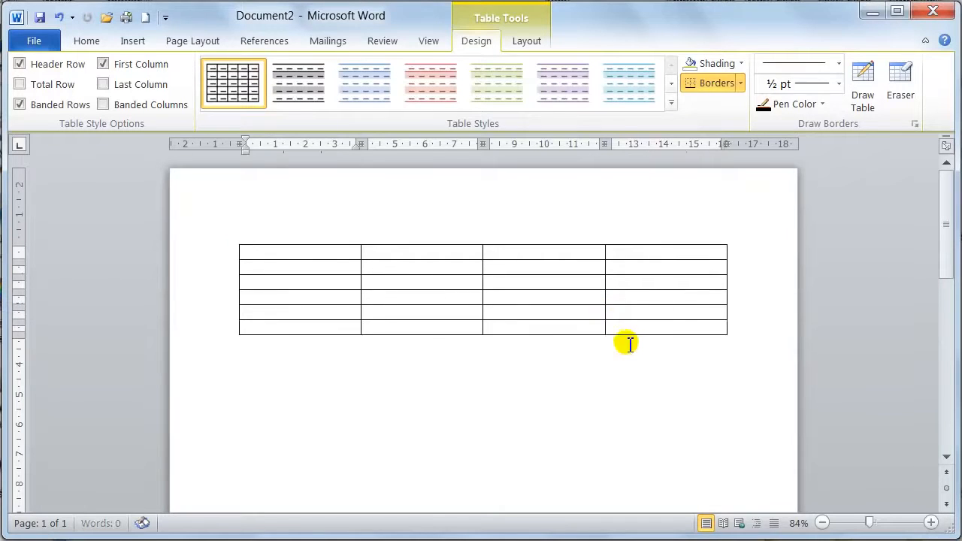
{"action": "left_click", "coordinate": [609, 328]}
{"action": "key", "text": "Tab"}
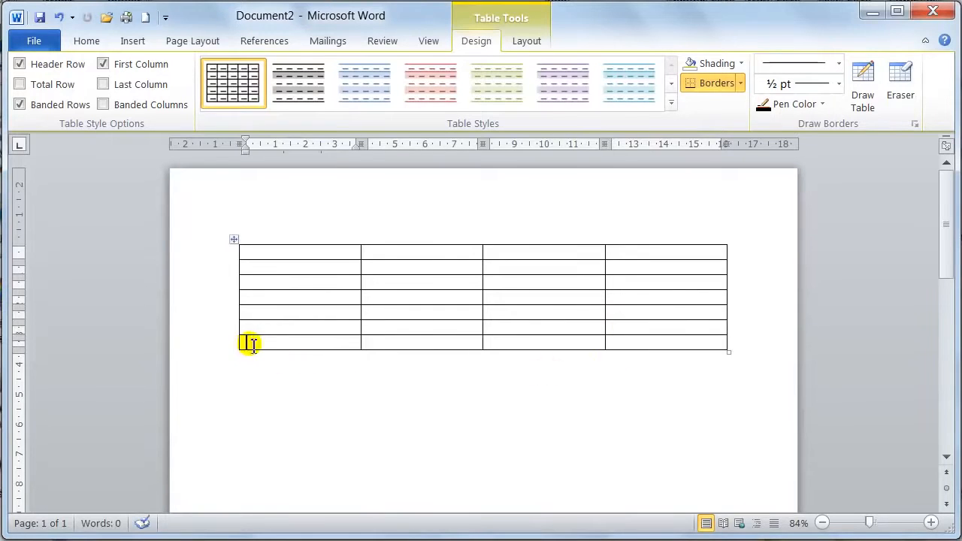
- Insert two more rows below the table's last row with the Insert Below command
{"action": "left_click", "coordinate": [536, 49]}
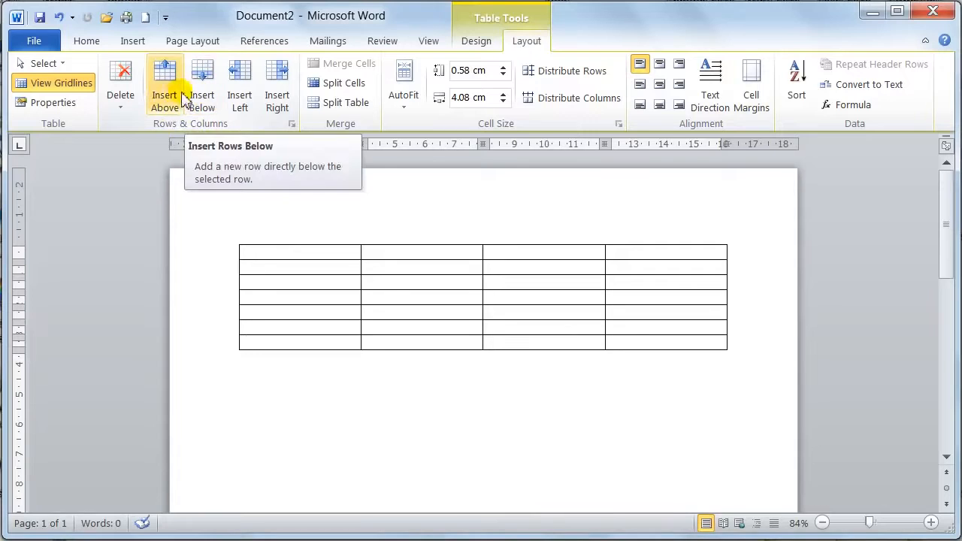
{"action": "left_click", "coordinate": [206, 97]}
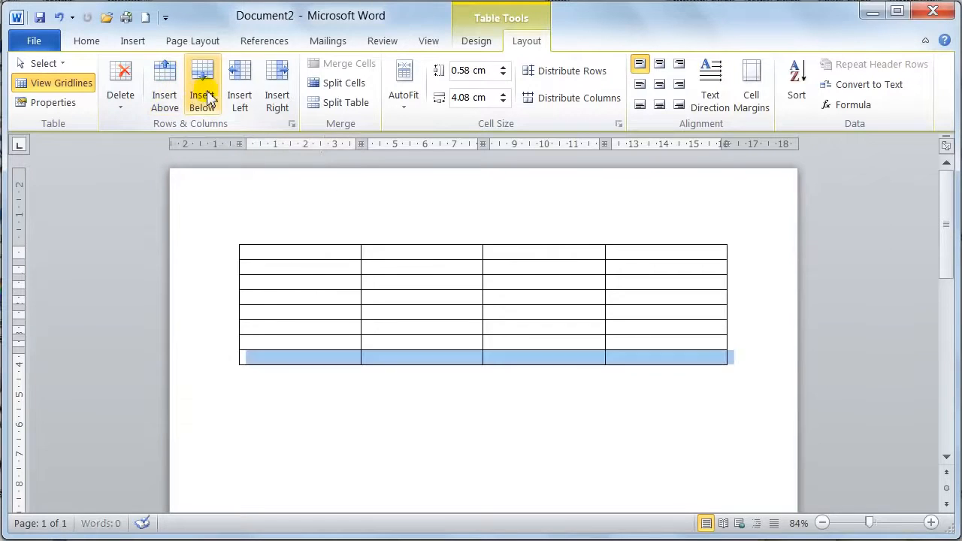
{"action": "left_click", "coordinate": [209, 98]}
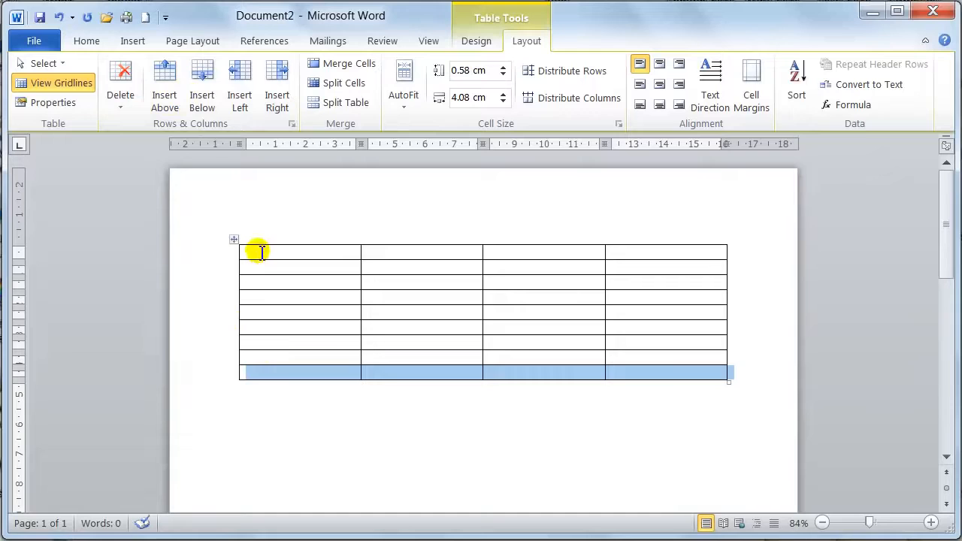
- Split the table in two at its fifth row and add two extra blank lines between the parts
{"action": "left_click", "coordinate": [253, 311]}
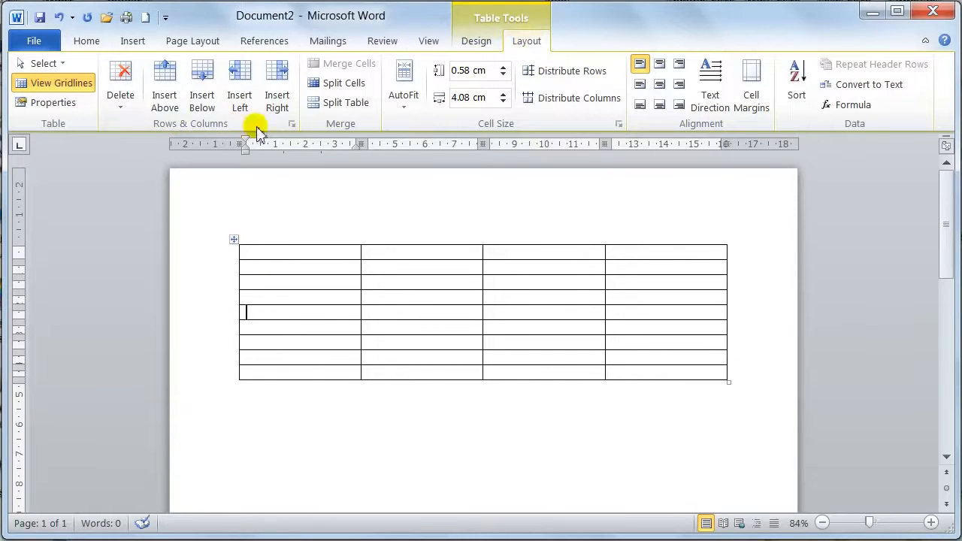
{"action": "left_click", "coordinate": [344, 105]}
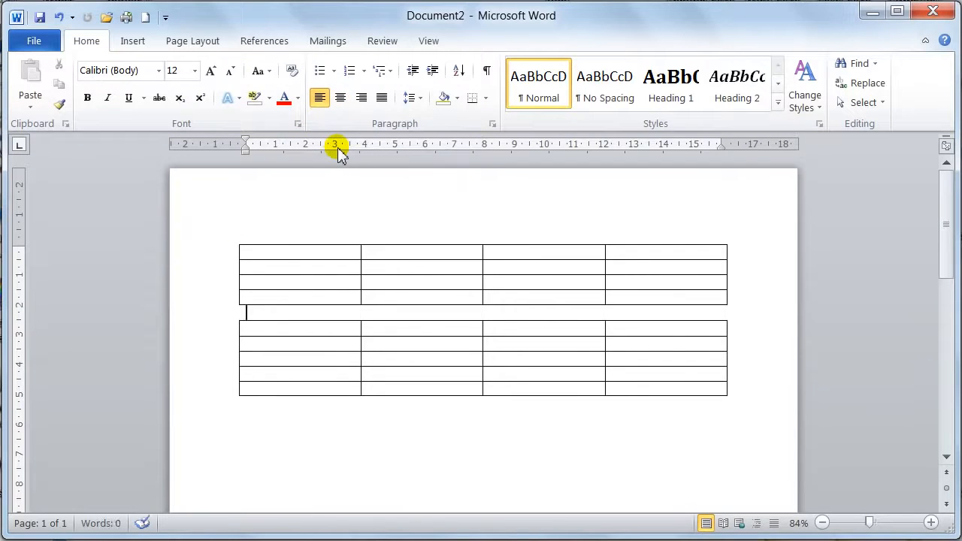
{"action": "key", "text": "Return"}
{"action": "key", "text": "Return"}
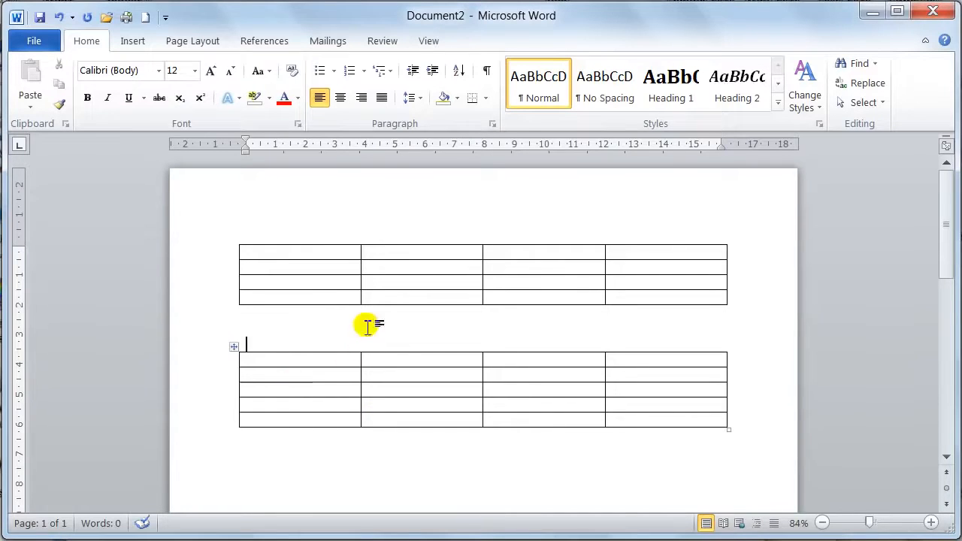
- Examine the row height and page-break options in the table properties for the upper table's third row, and close the dialog
{"action": "left_click", "coordinate": [300, 282]}
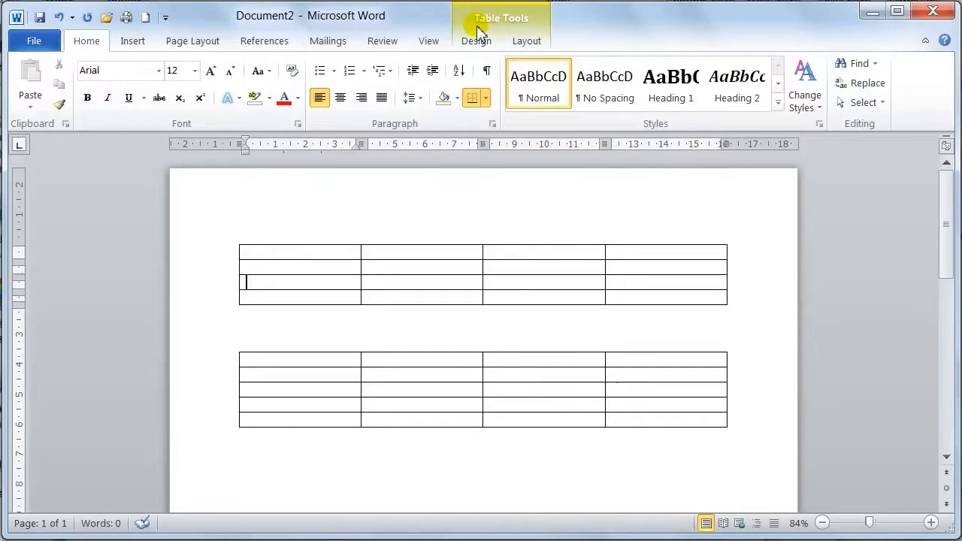
{"action": "left_click", "coordinate": [524, 43]}
{"action": "left_click", "coordinate": [63, 102]}
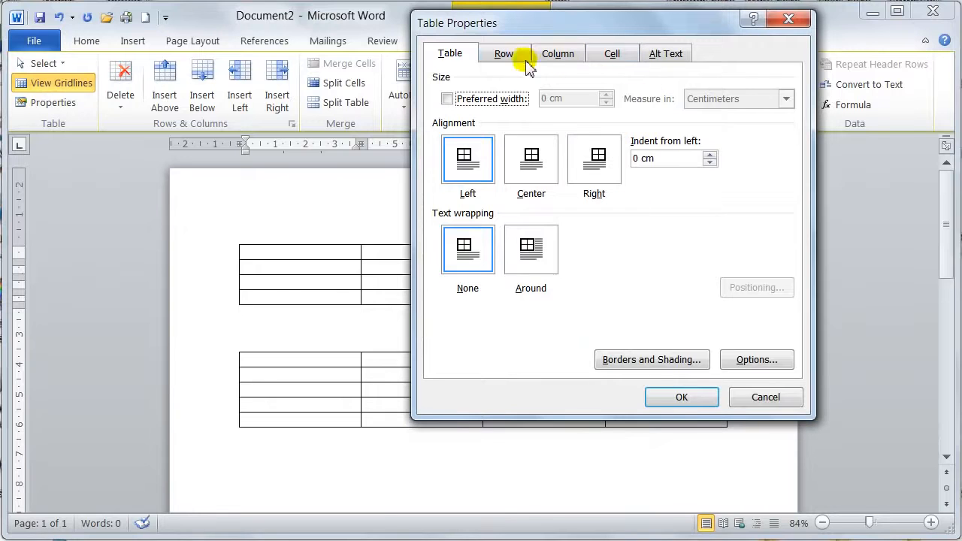
{"action": "left_click", "coordinate": [496, 59]}
{"action": "left_click_drag", "start_coordinate": [517, 23], "coordinate": [489, 108]}
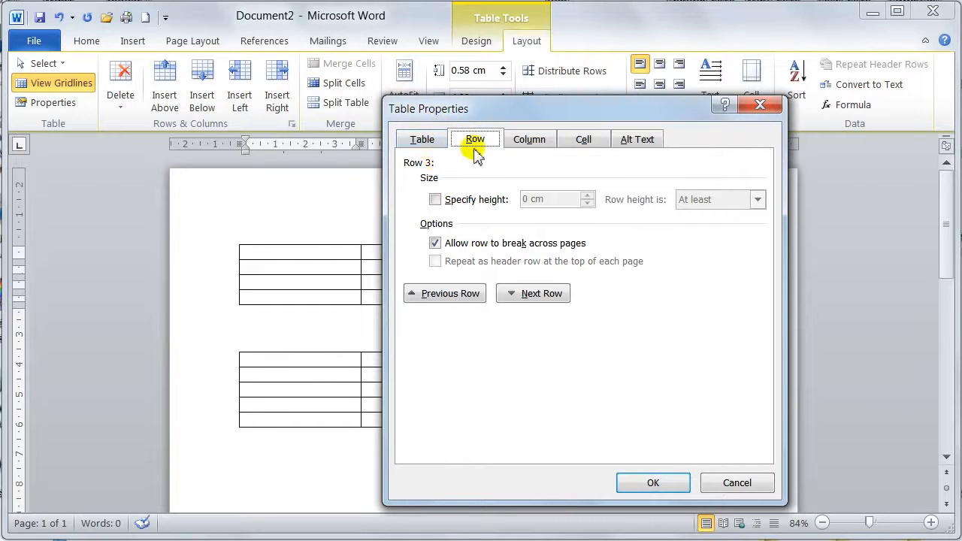
{"action": "left_click", "coordinate": [660, 483]}
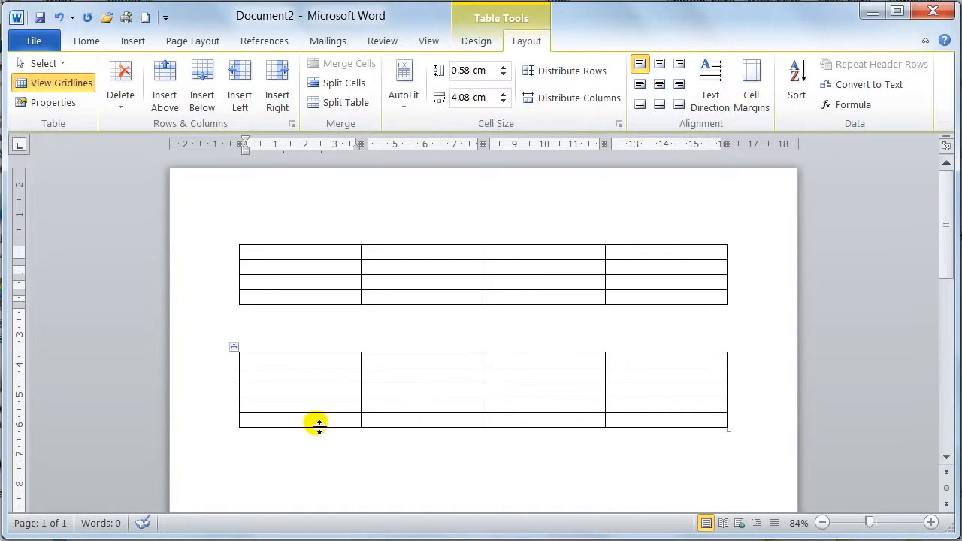